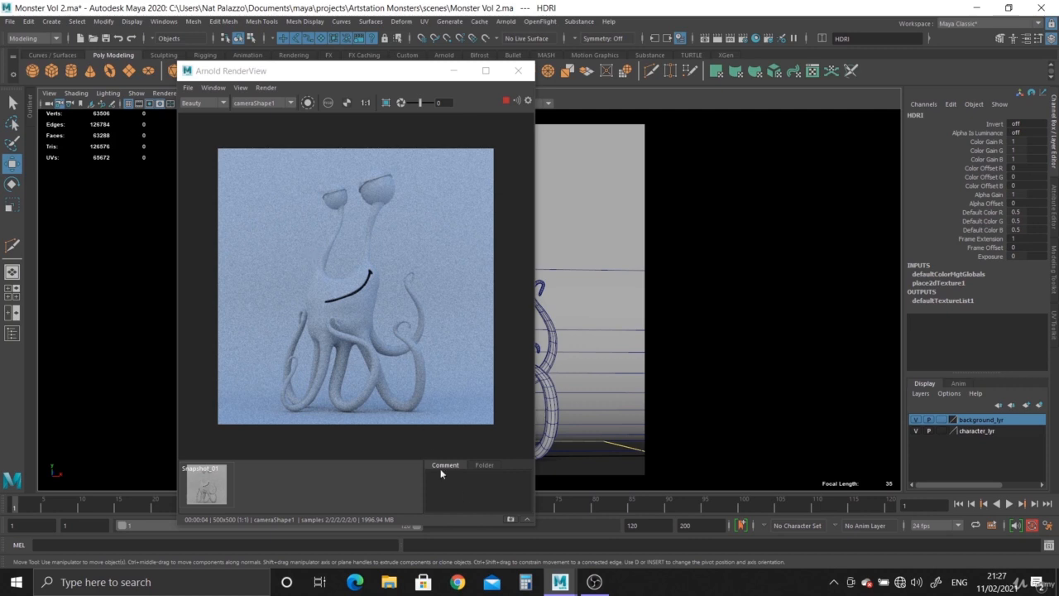
Step: Store a snapshot of the current Arnold render, close the render window and switch to the full-size perspective view
{"action": "left_click", "coordinate": [509, 520]}
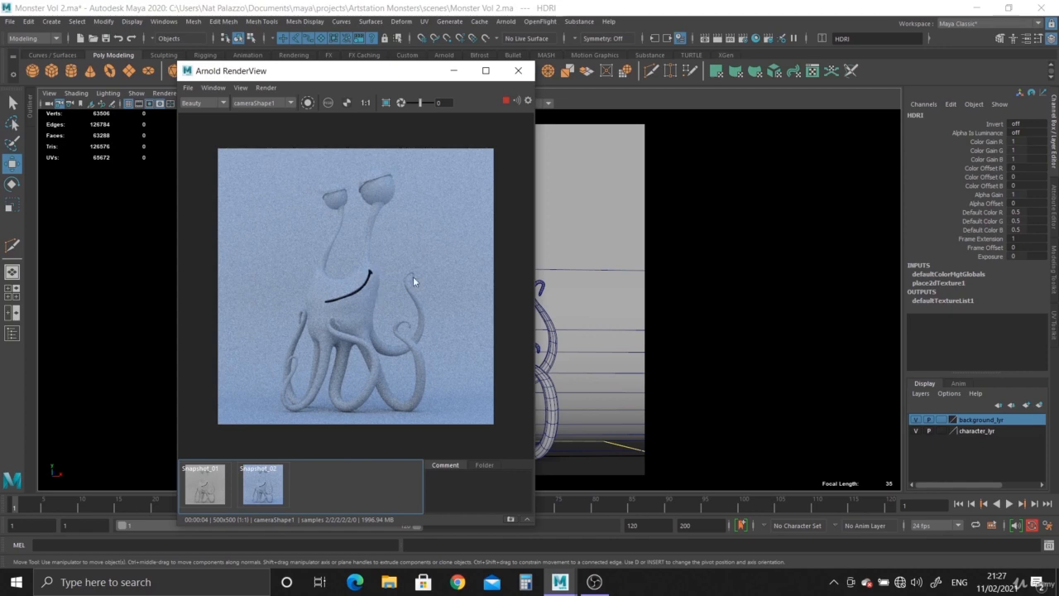
{"action": "left_click", "coordinate": [518, 70]}
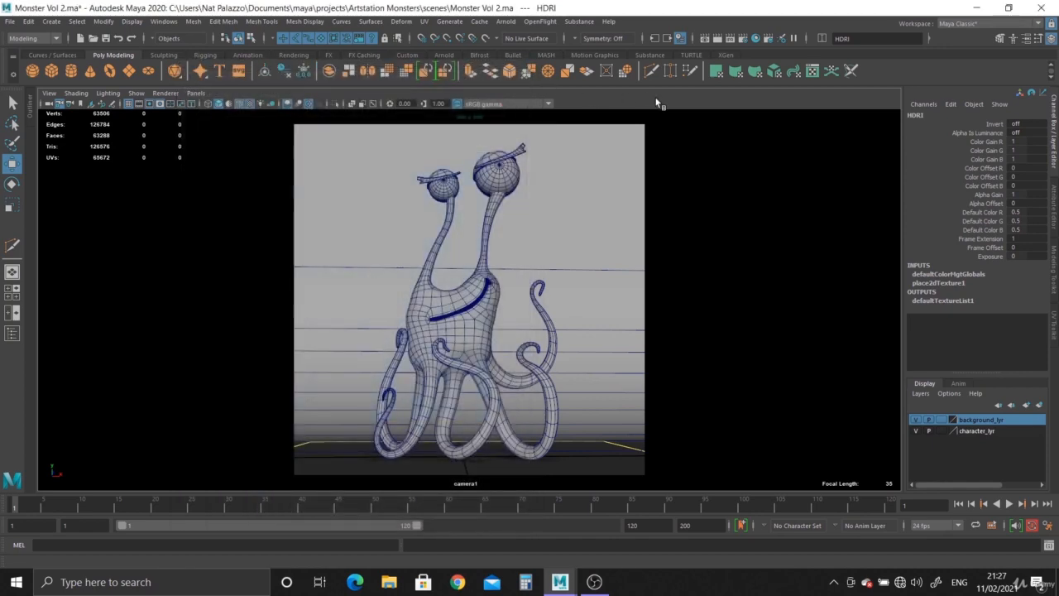
{"action": "key", "text": "space"}
{"action": "key", "text": "space"}
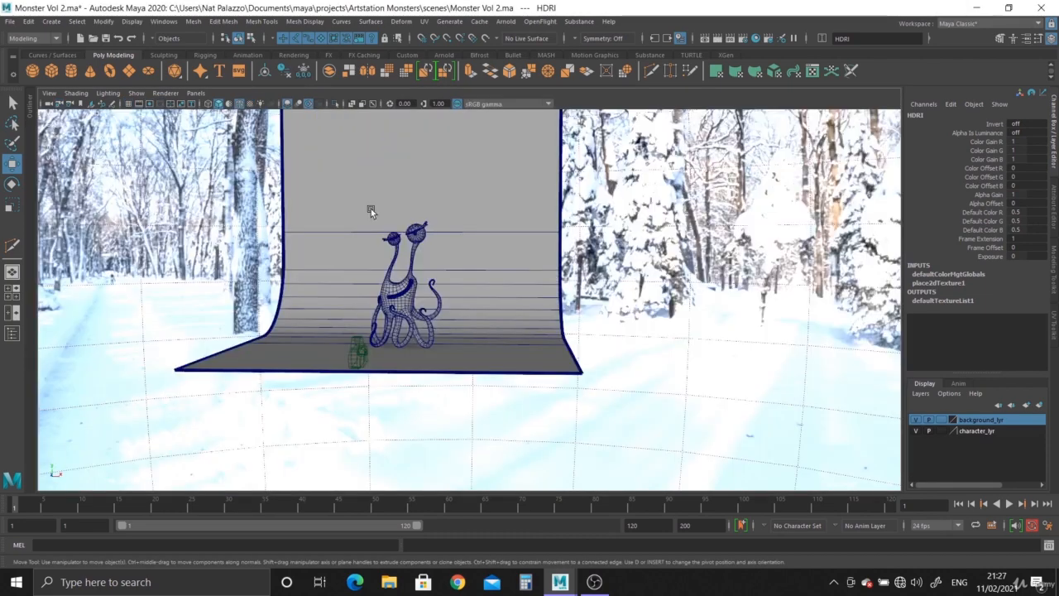
Step: Examine the curved backdrop and the character group in the perspective view, selecting each in turn
{"action": "scroll", "coordinate": [474, 278], "scroll_direction": "up", "scroll_amount": 3}
{"action": "scroll", "coordinate": [474, 278], "scroll_direction": "up", "scroll_amount": 5}
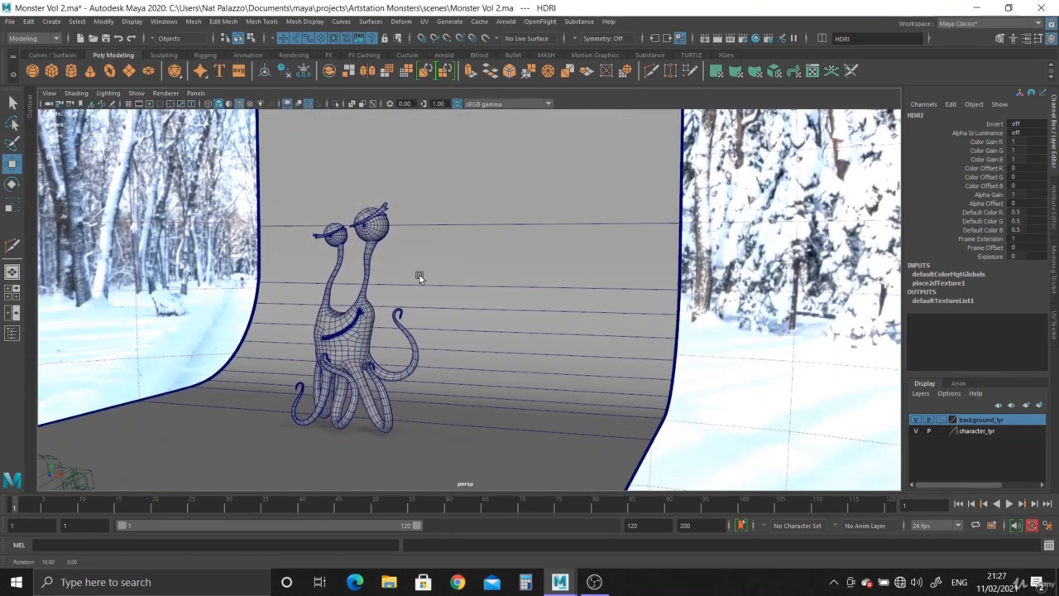
{"action": "left_click", "coordinate": [474, 280]}
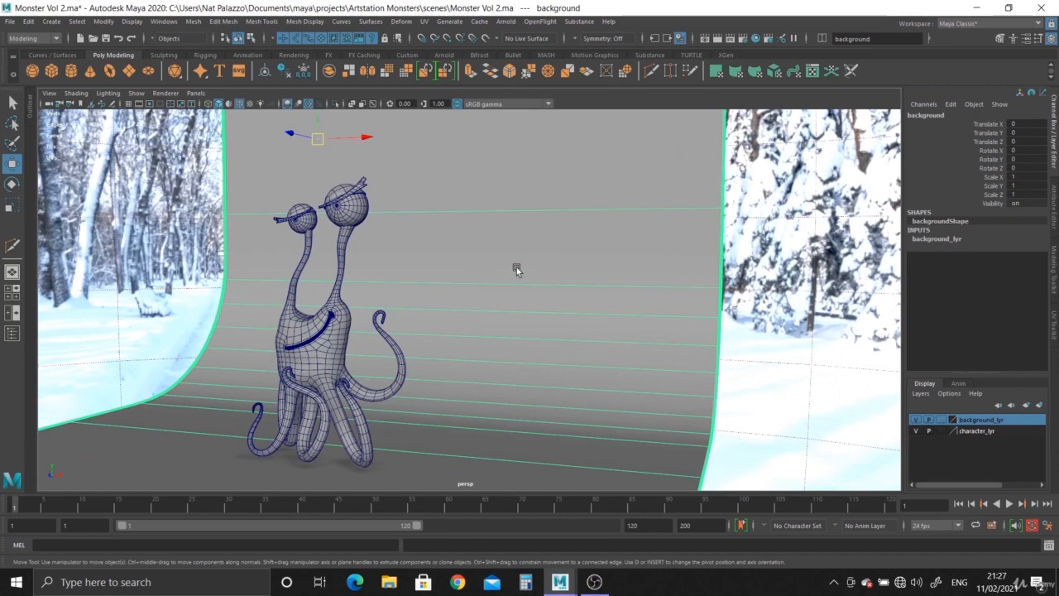
{"action": "scroll", "coordinate": [527, 267], "scroll_direction": "up", "scroll_amount": 2}
{"action": "left_click_drag", "start_coordinate": [537, 266], "coordinate": [377, 266], "text": "alt"}
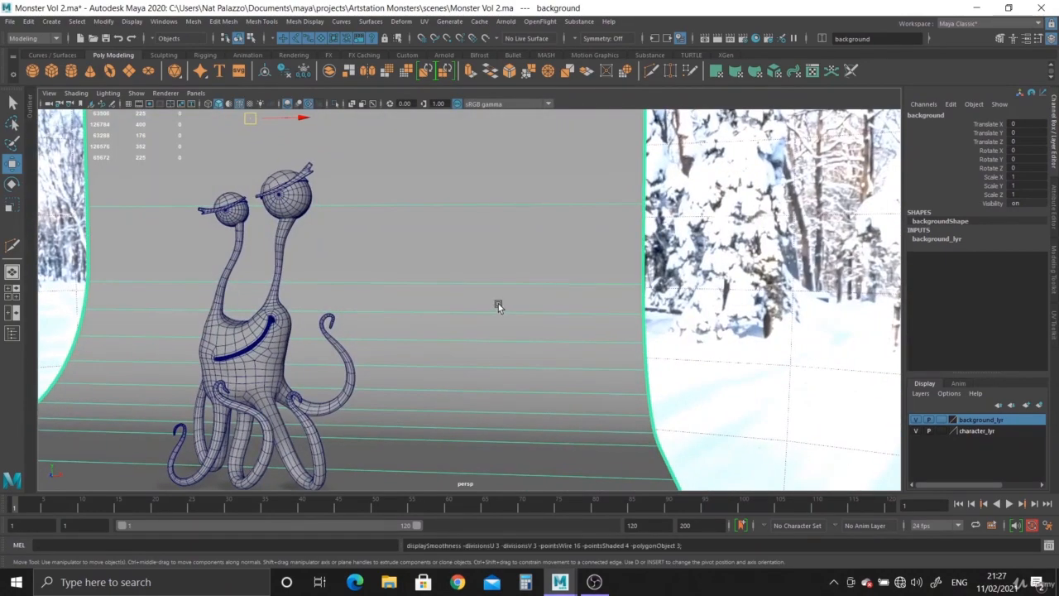
{"action": "left_click", "coordinate": [274, 307]}
{"action": "key", "text": "Up"}
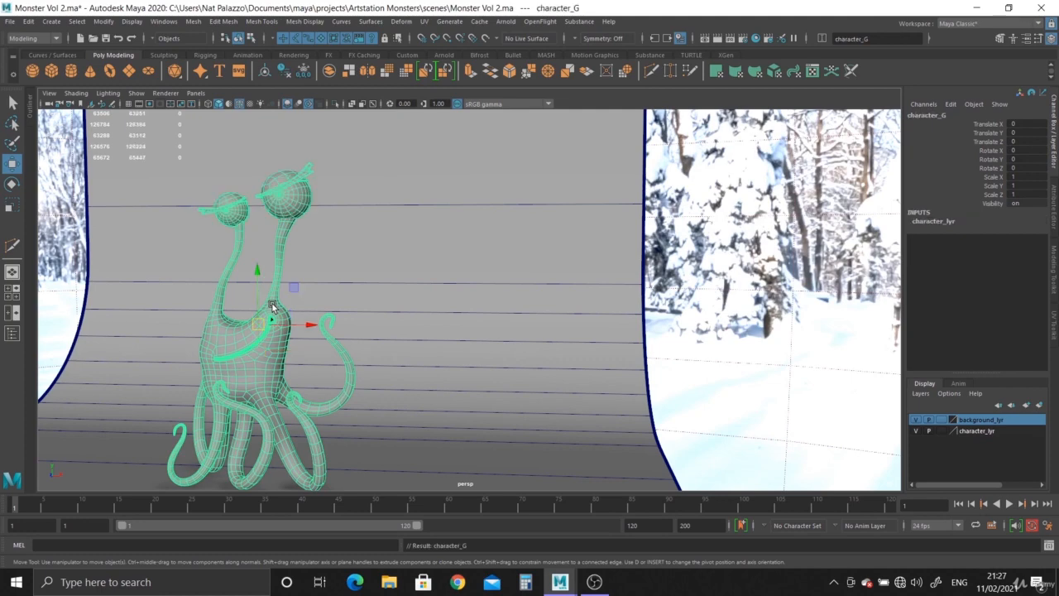
{"action": "left_click", "coordinate": [365, 296]}
{"action": "left_click_drag", "start_coordinate": [516, 289], "coordinate": [547, 300], "text": "alt"}
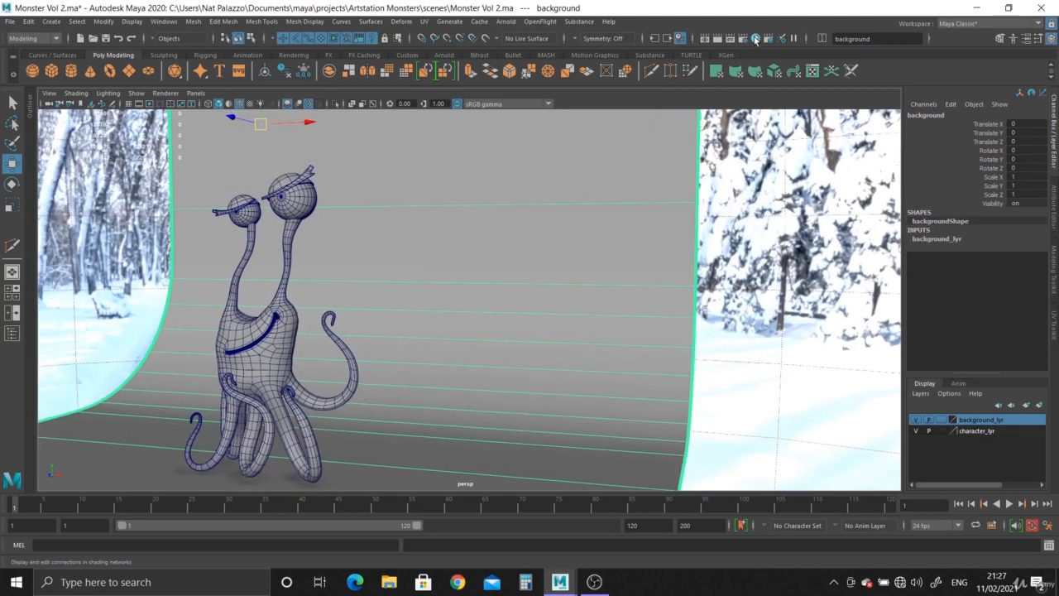
Step: Create an aiStandardSurface material in Hypershade and name it background_ai
{"action": "left_click", "coordinate": [755, 39]}
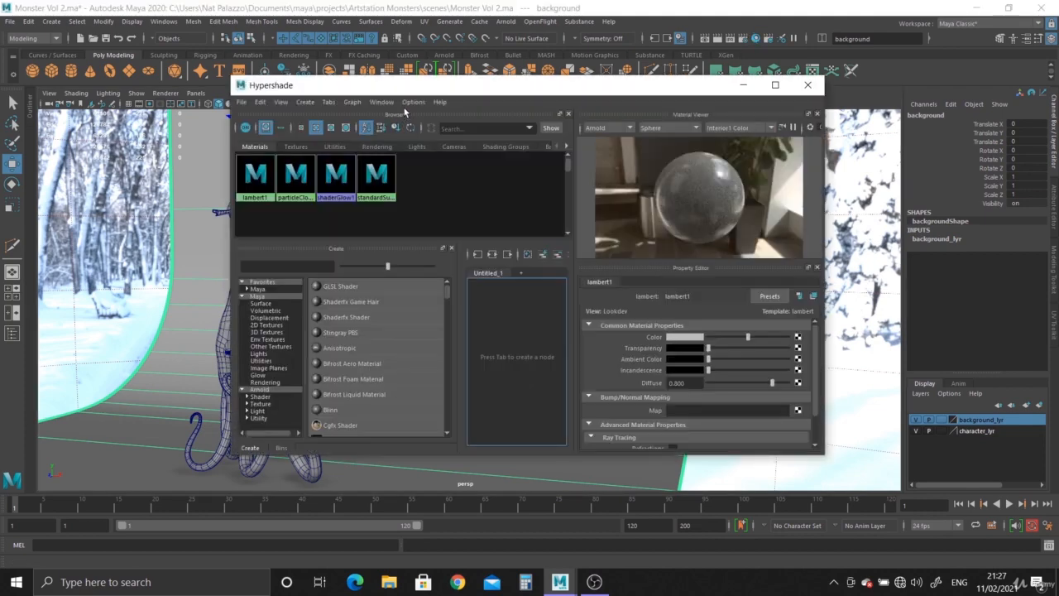
{"action": "left_click_drag", "start_coordinate": [395, 97], "coordinate": [476, 107]}
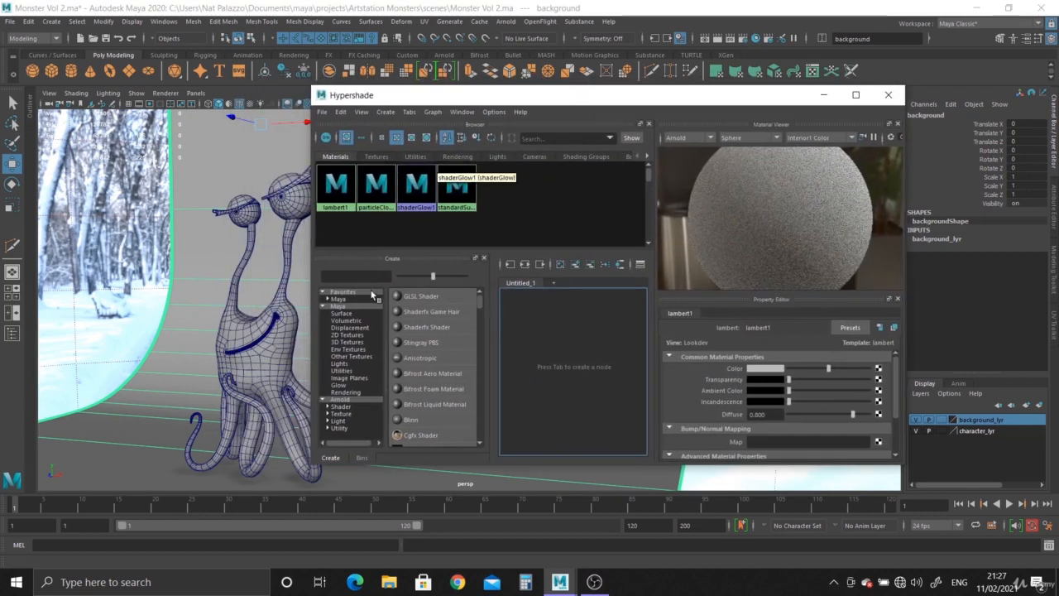
{"action": "left_click", "coordinate": [341, 406]}
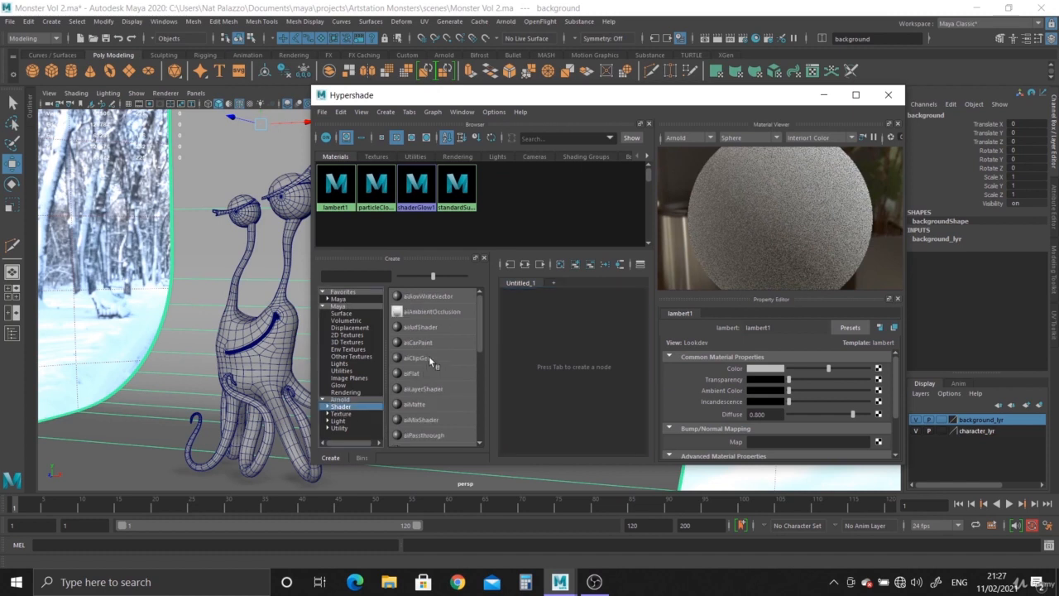
{"action": "scroll", "coordinate": [431, 358], "scroll_direction": "down", "scroll_amount": 1}
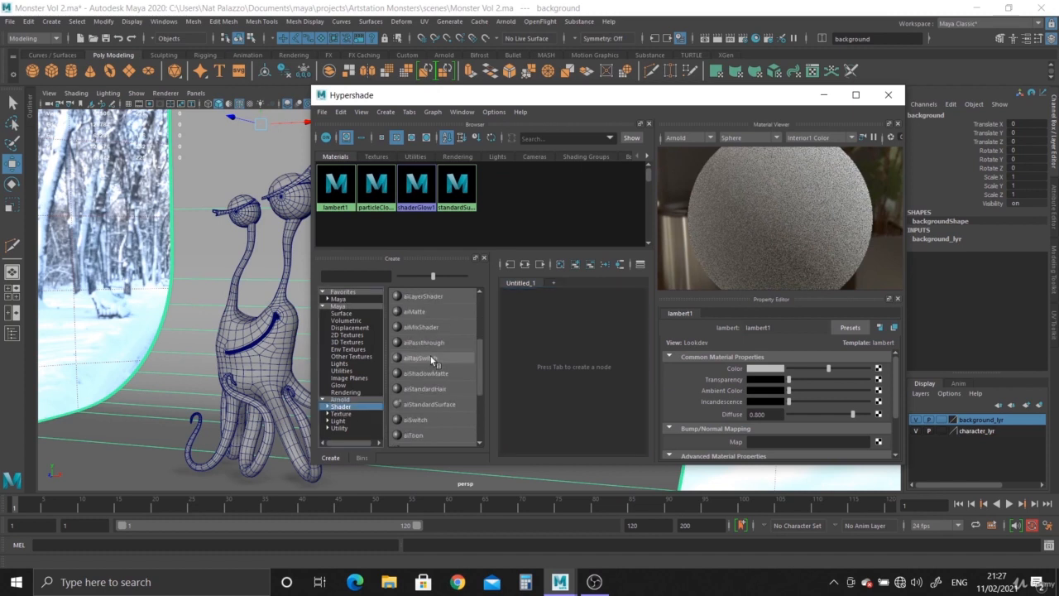
{"action": "left_click", "coordinate": [429, 403]}
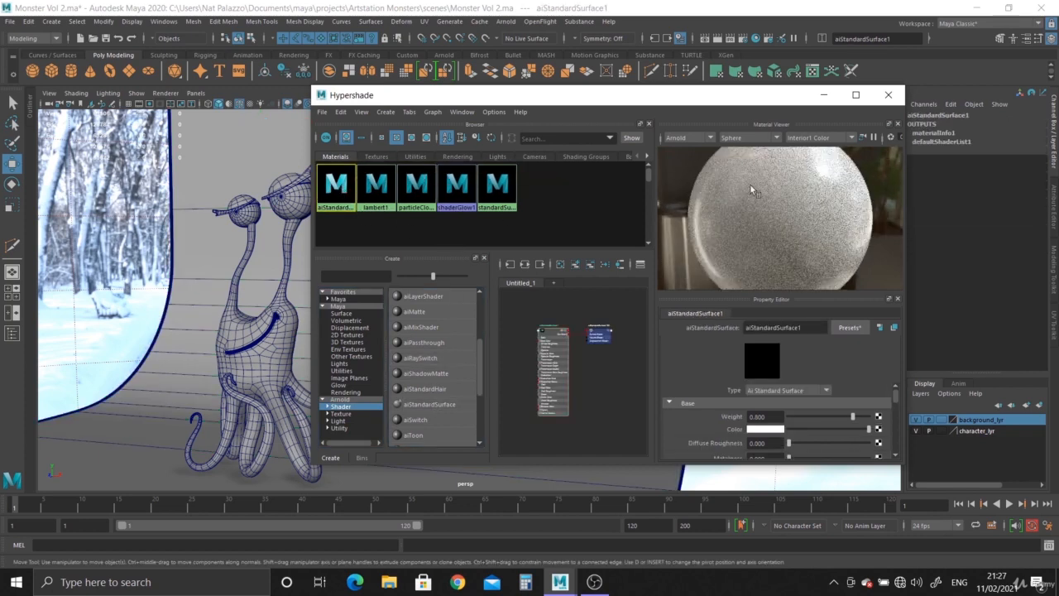
{"action": "double_click", "coordinate": [782, 328]}
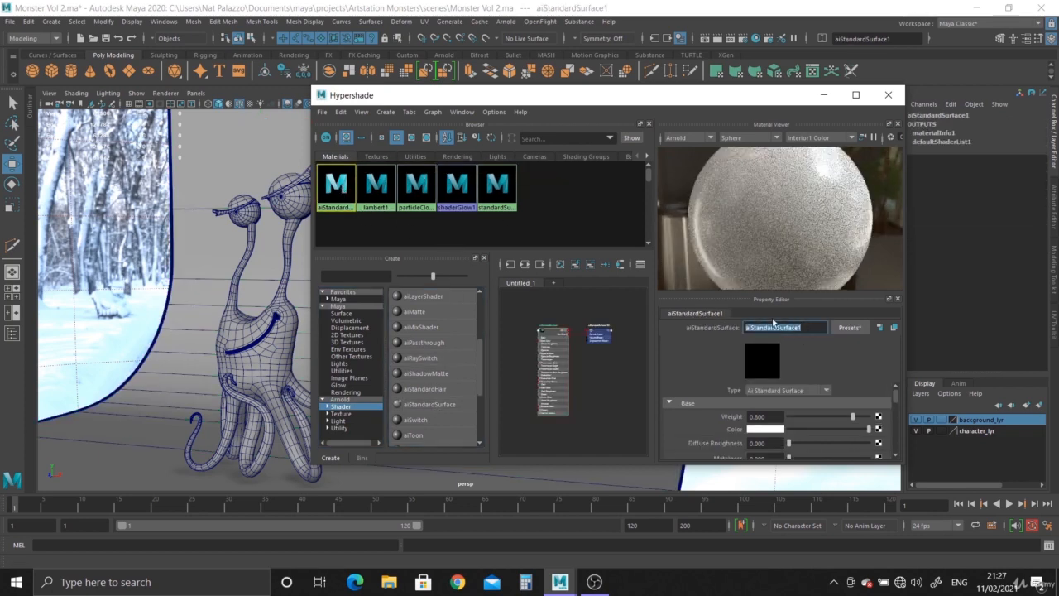
{"action": "type", "text": "background_ai"}
{"action": "key", "text": "Return"}
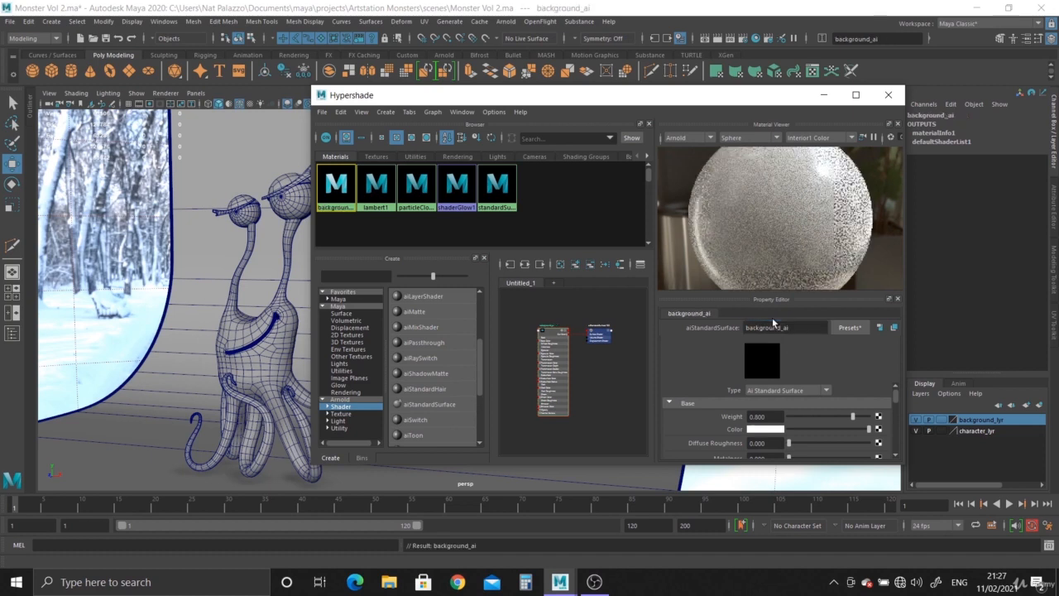
Step: Assign the background_ai material to the backdrop mesh and close Hypershade
{"action": "left_click_drag", "start_coordinate": [467, 99], "coordinate": [582, 122]}
{"action": "middle_click_drag", "start_coordinate": [452, 207], "coordinate": [401, 284]}
{"action": "left_click_drag", "start_coordinate": [657, 118], "coordinate": [379, 115]}
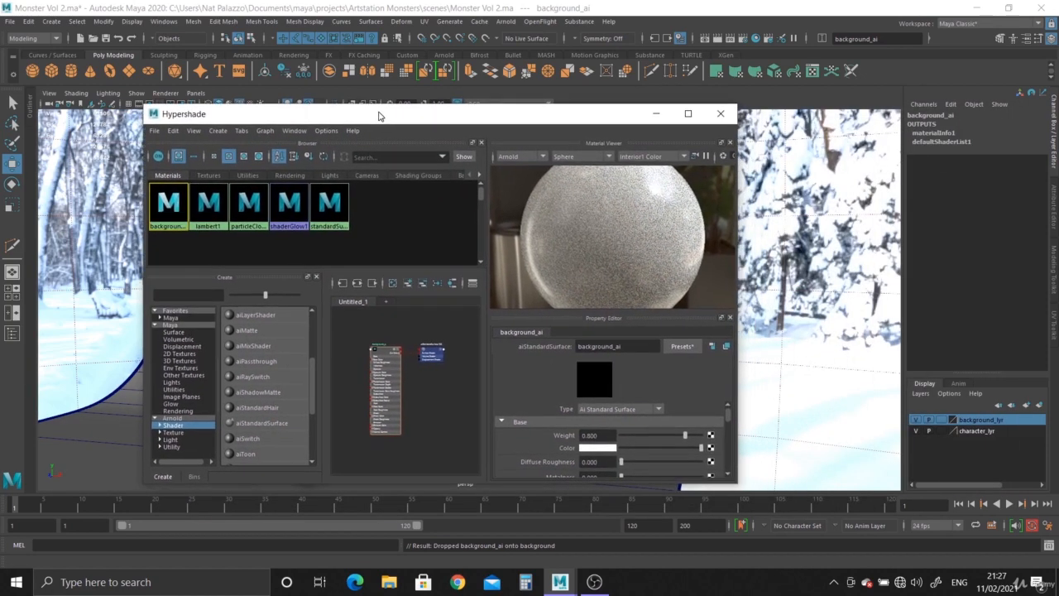
{"action": "left_click", "coordinate": [720, 113]}
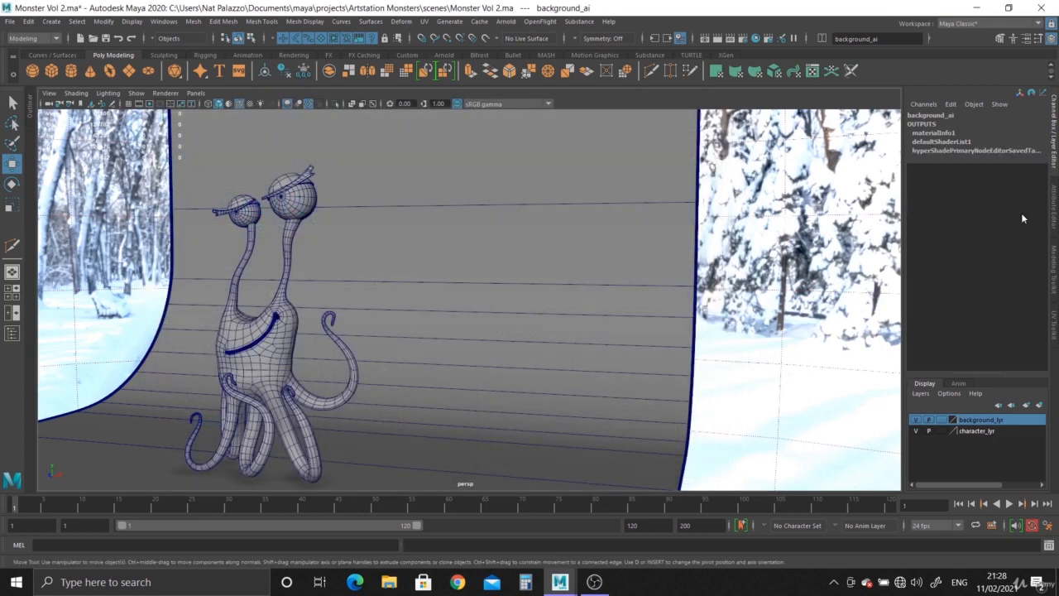
Step: Show the background_ai material's attributes and start an Arnold render through camera1 from the four-view layout
{"action": "left_click", "coordinate": [1053, 217]}
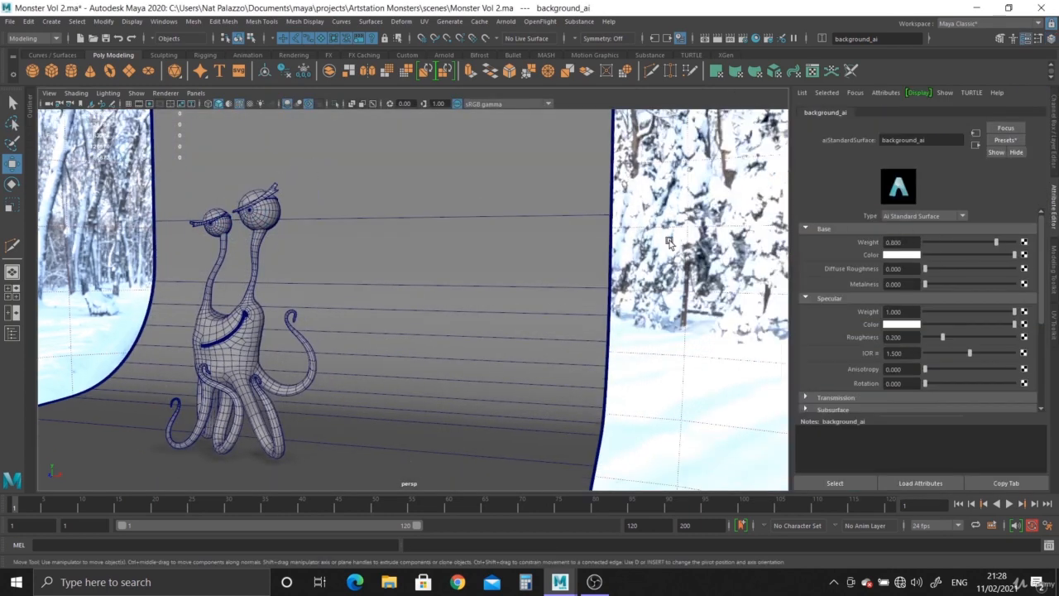
{"action": "key", "text": "space"}
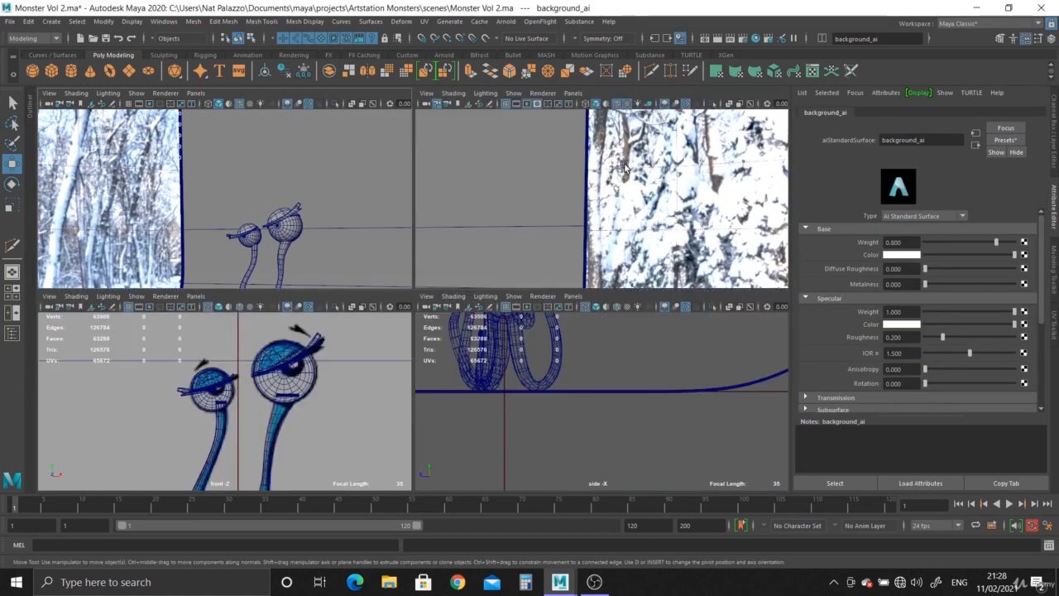
{"action": "left_click", "coordinate": [714, 111]}
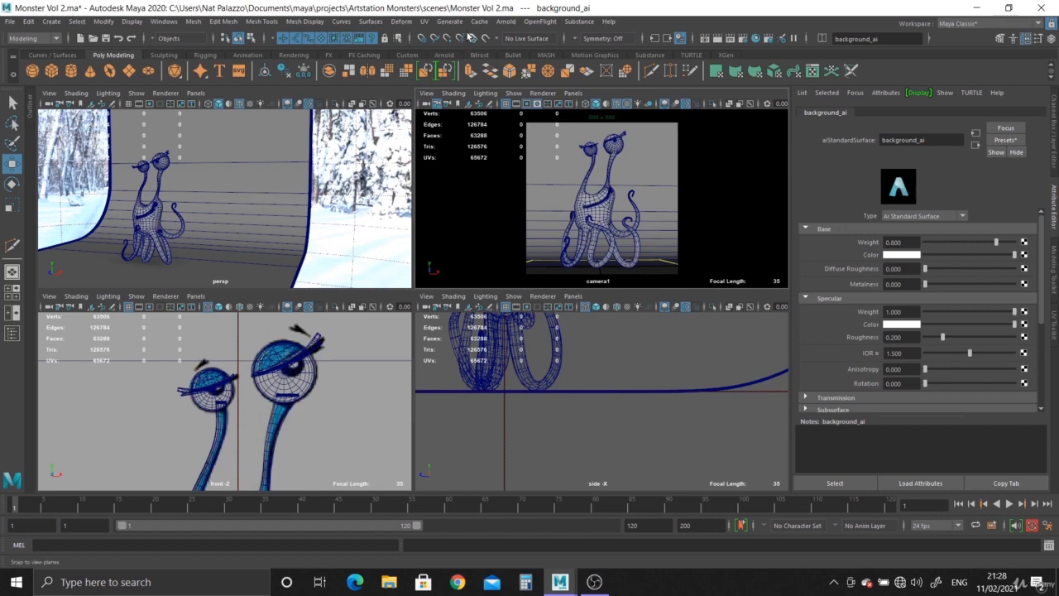
{"action": "left_click", "coordinate": [498, 21]}
{"action": "left_click", "coordinate": [529, 53]}
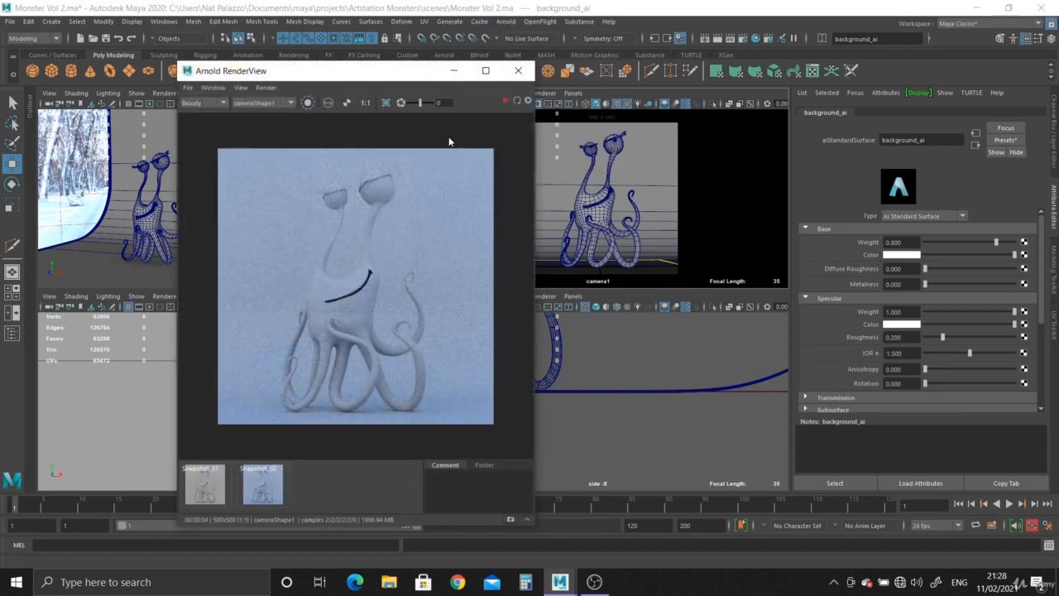
{"action": "left_click", "coordinate": [506, 102]}
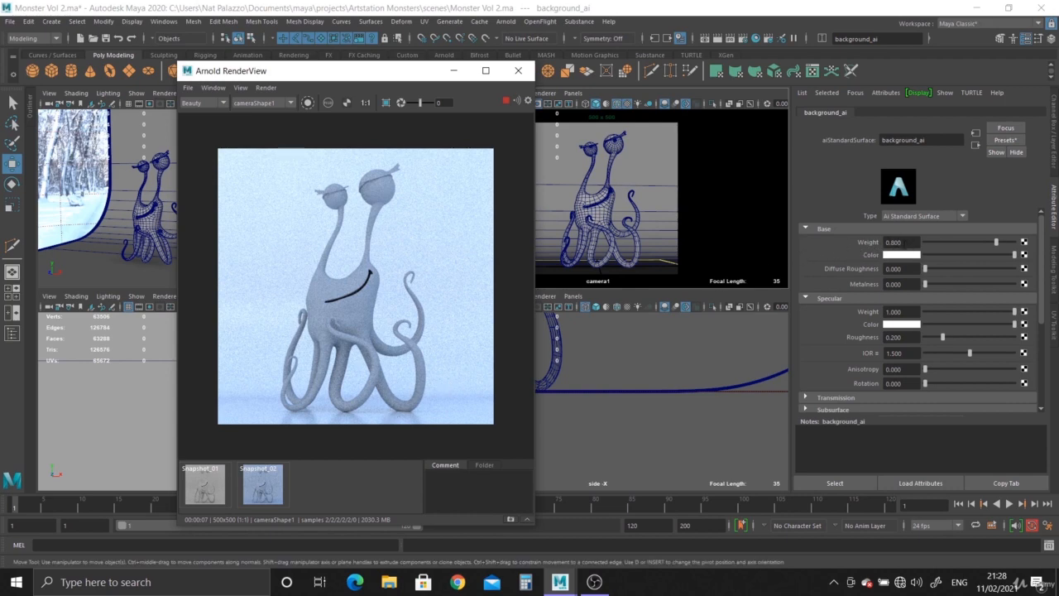
Step: Set the base weight of background_ai to 1.000 and close the render window
{"action": "left_click_drag", "start_coordinate": [1000, 243], "coordinate": [1019, 243]}
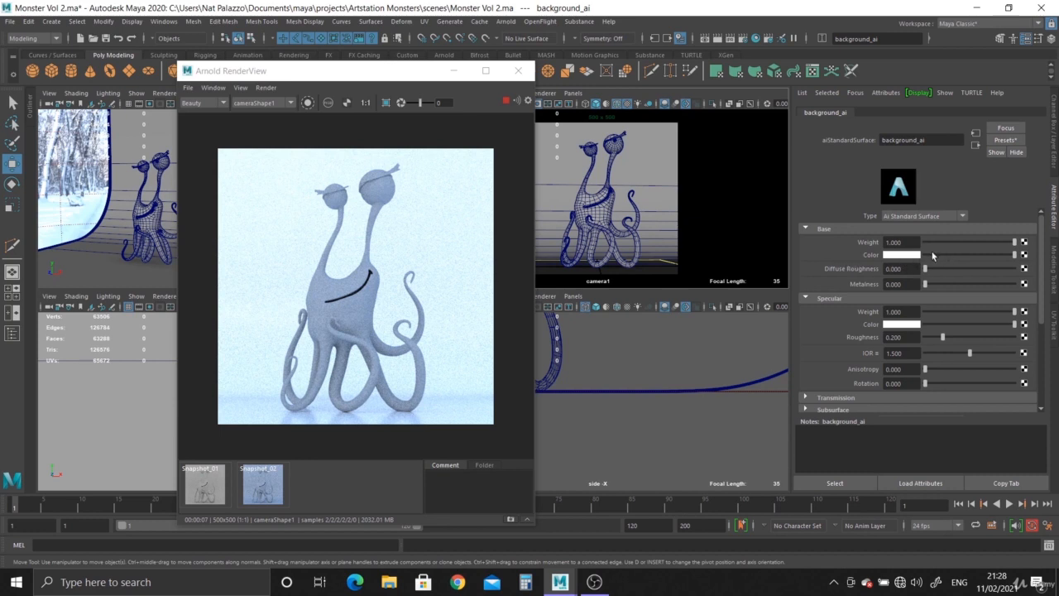
{"action": "left_click", "coordinate": [519, 73]}
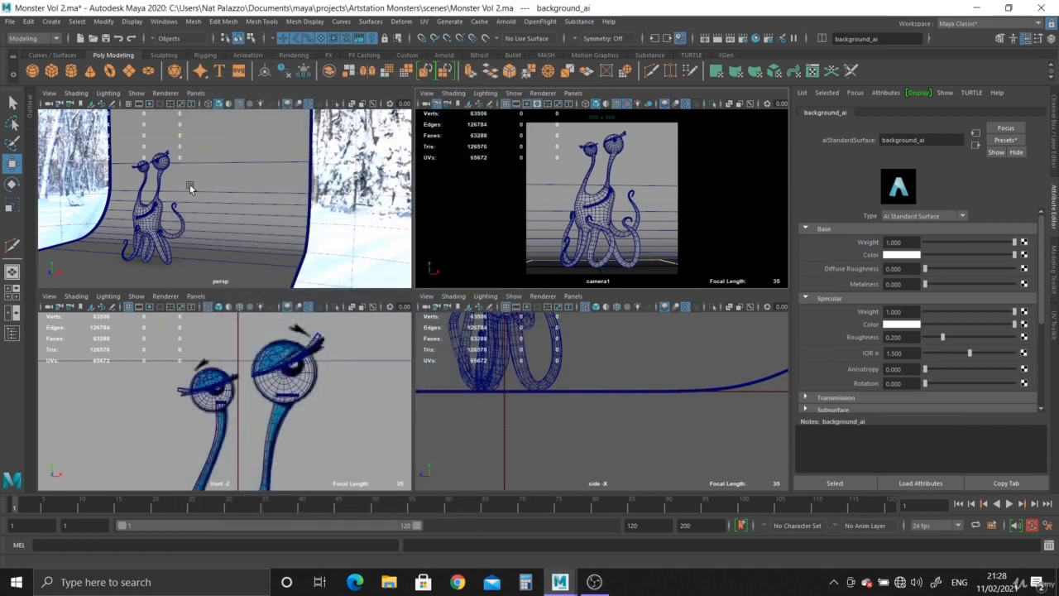
Step: Enlarge the perspective view around the character's eyes and turn off the wireframe overlay on the shaded models
{"action": "key", "text": "space"}
{"action": "right_click_drag", "start_coordinate": [315, 278], "coordinate": [477, 265], "text": "alt"}
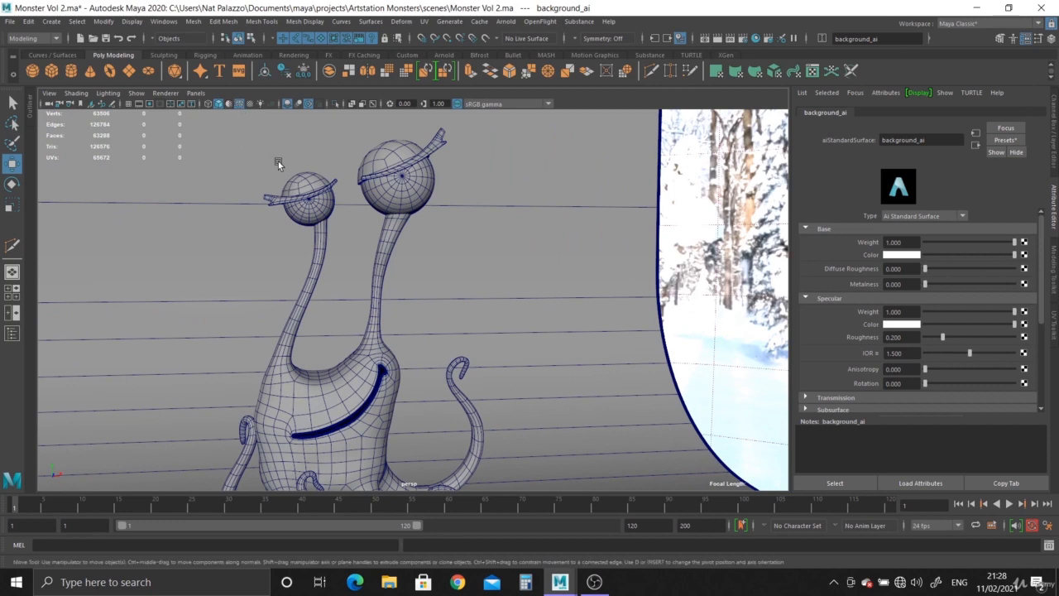
{"action": "left_click", "coordinate": [239, 103]}
{"action": "middle_click_drag", "start_coordinate": [281, 153], "coordinate": [283, 197], "text": "alt"}
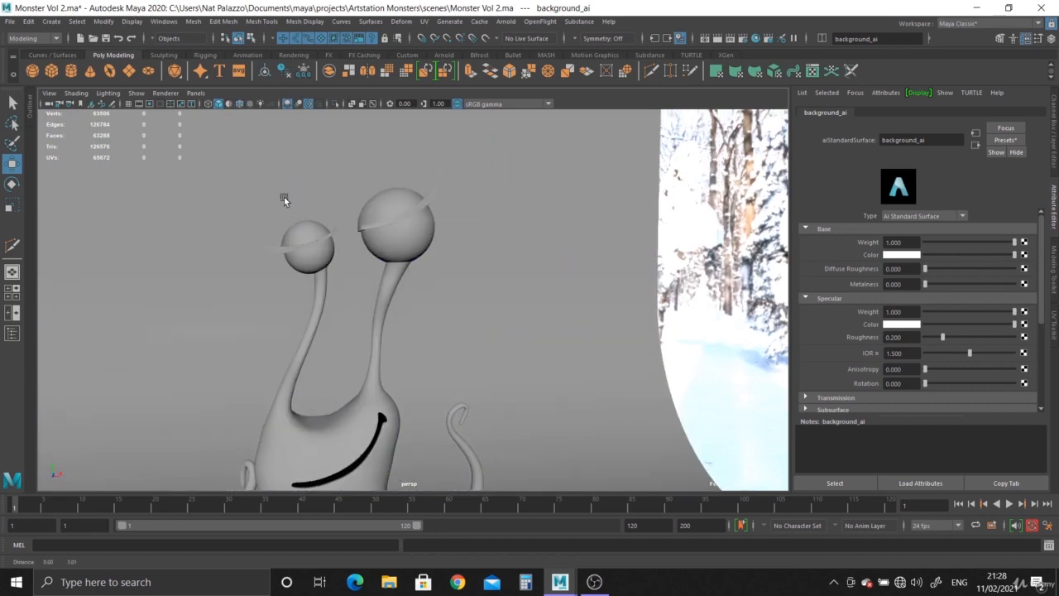
Step: Compare the shading of the eyes and eyelids with screen-space ambient occlusion off and on
{"action": "scroll", "coordinate": [269, 137], "scroll_direction": "up", "scroll_amount": 2}
{"action": "left_click", "coordinate": [288, 104]}
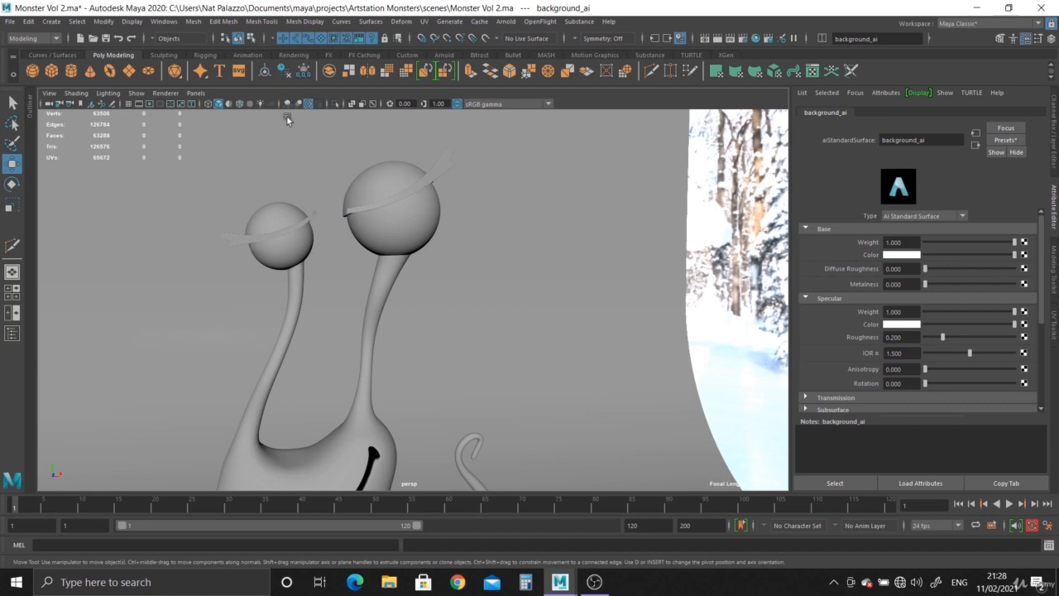
{"action": "middle_click_drag", "start_coordinate": [322, 202], "coordinate": [389, 240], "text": "alt"}
{"action": "right_click_drag", "start_coordinate": [390, 240], "coordinate": [461, 353], "text": "alt"}
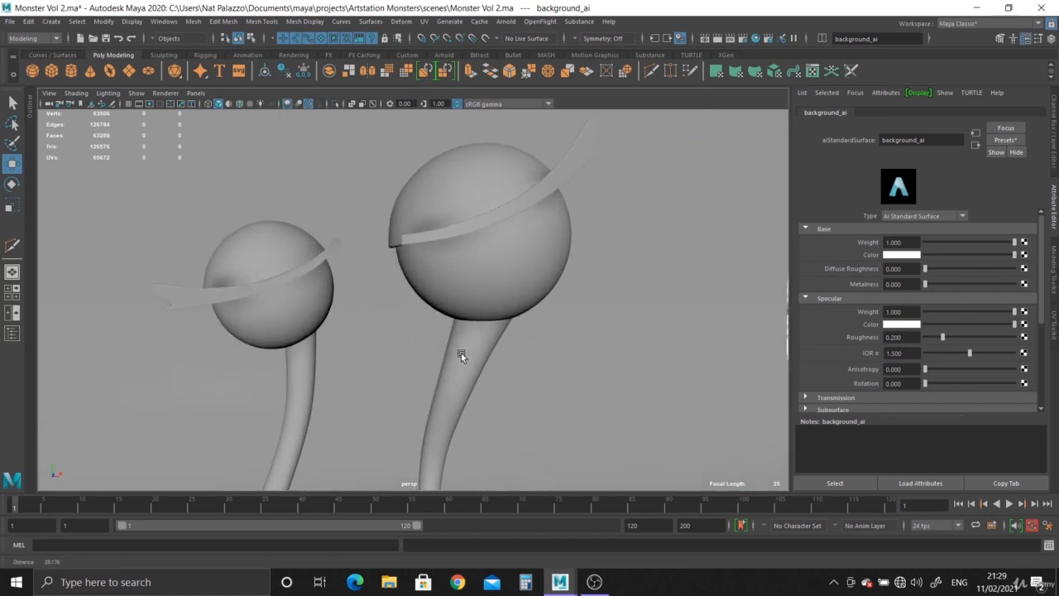
{"action": "left_click_drag", "start_coordinate": [461, 353], "coordinate": [457, 321], "text": "alt"}
{"action": "scroll", "coordinate": [476, 291], "scroll_direction": "up", "scroll_amount": 2}
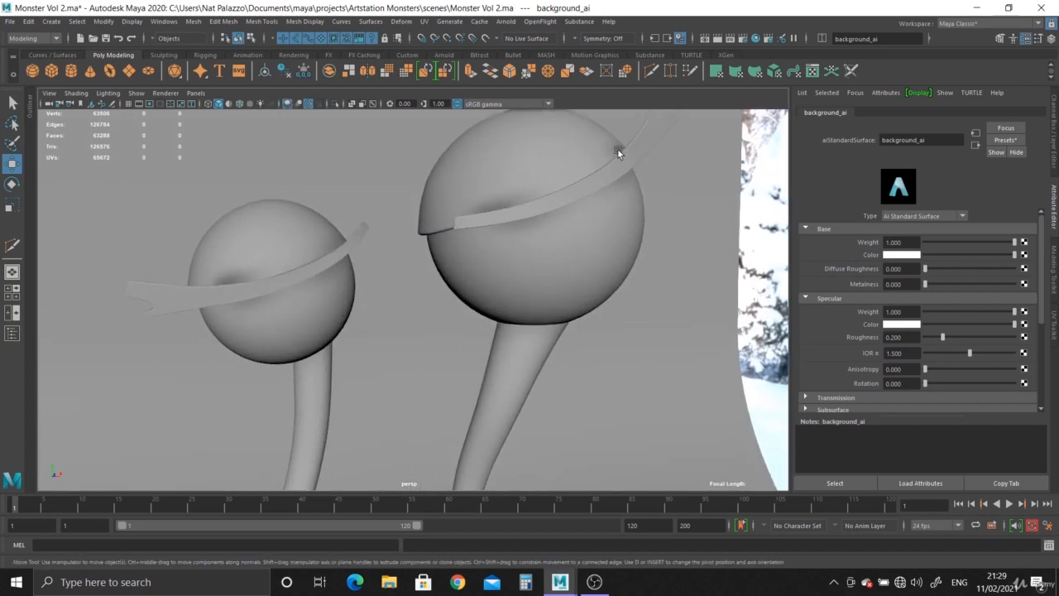
{"action": "left_click", "coordinate": [286, 104]}
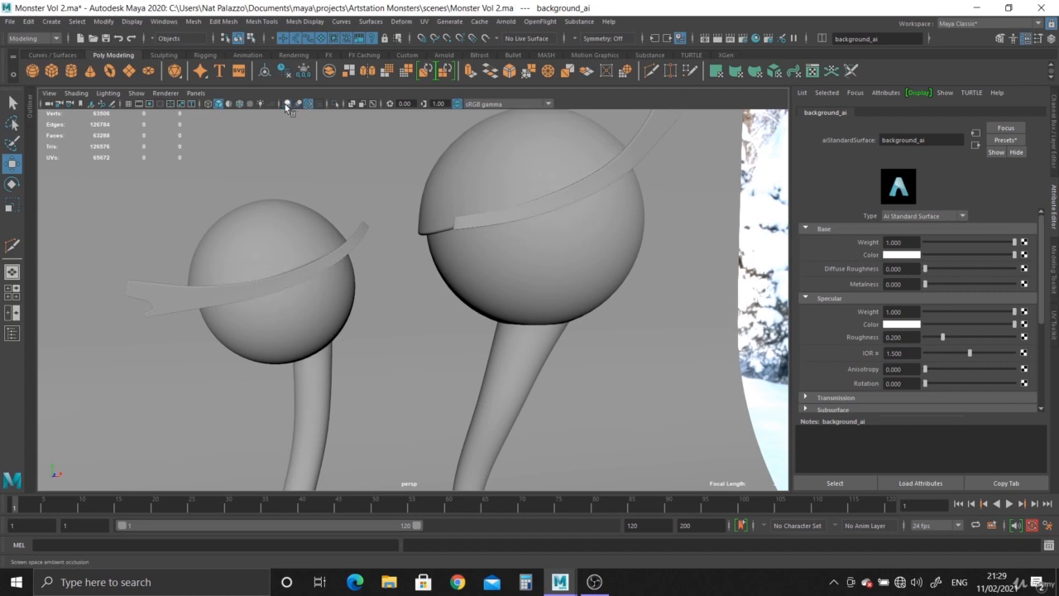
{"action": "left_click", "coordinate": [286, 105]}
Step: Examine the smooth-shaded character up close, from the mouth and tentacles back up to the eyes
{"action": "scroll", "coordinate": [295, 313], "scroll_direction": "down", "scroll_amount": 3}
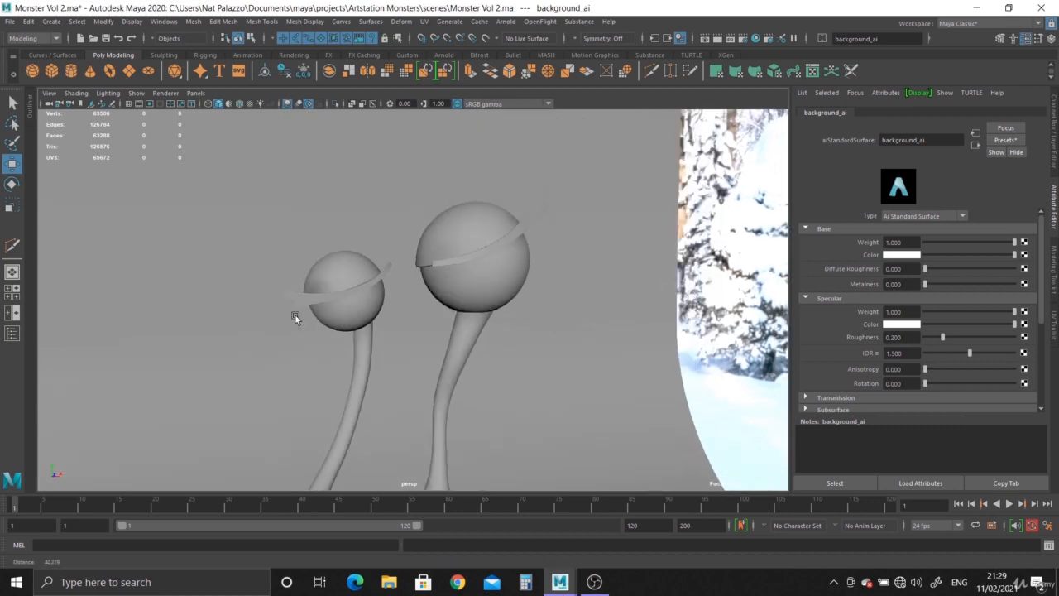
{"action": "middle_click_drag", "start_coordinate": [294, 314], "coordinate": [327, 161], "text": "alt"}
{"action": "scroll", "coordinate": [351, 243], "scroll_direction": "up", "scroll_amount": 1}
{"action": "right_click_drag", "start_coordinate": [351, 242], "coordinate": [381, 326], "text": "alt"}
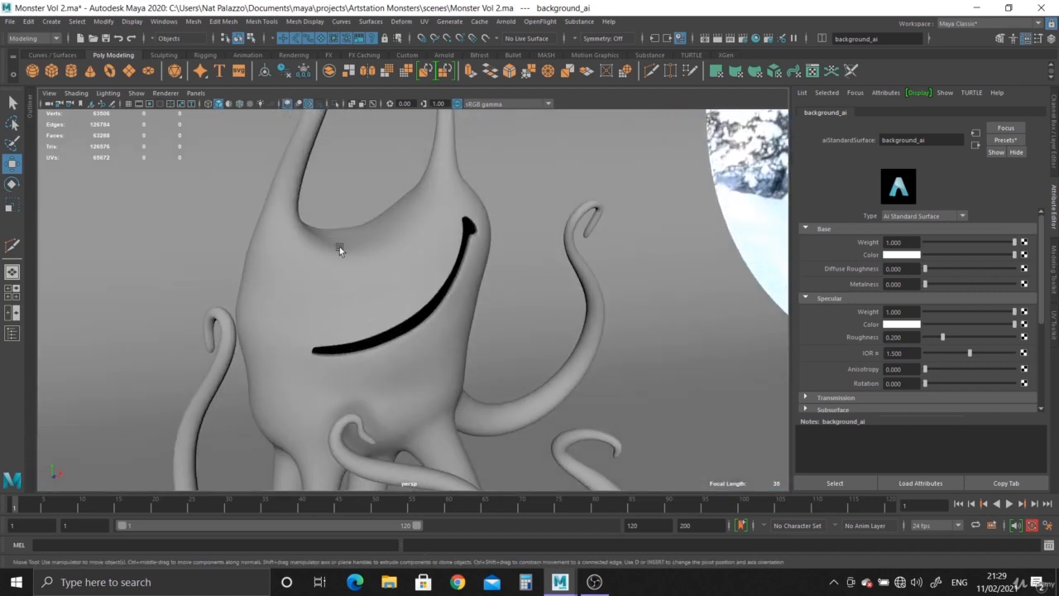
{"action": "left_click_drag", "start_coordinate": [341, 246], "coordinate": [341, 194], "text": "alt"}
{"action": "right_click_drag", "start_coordinate": [350, 261], "coordinate": [413, 361], "text": "alt"}
{"action": "middle_click_drag", "start_coordinate": [379, 247], "coordinate": [379, 330], "text": "alt"}
{"action": "right_click_drag", "start_coordinate": [378, 329], "coordinate": [266, 288], "text": "alt"}
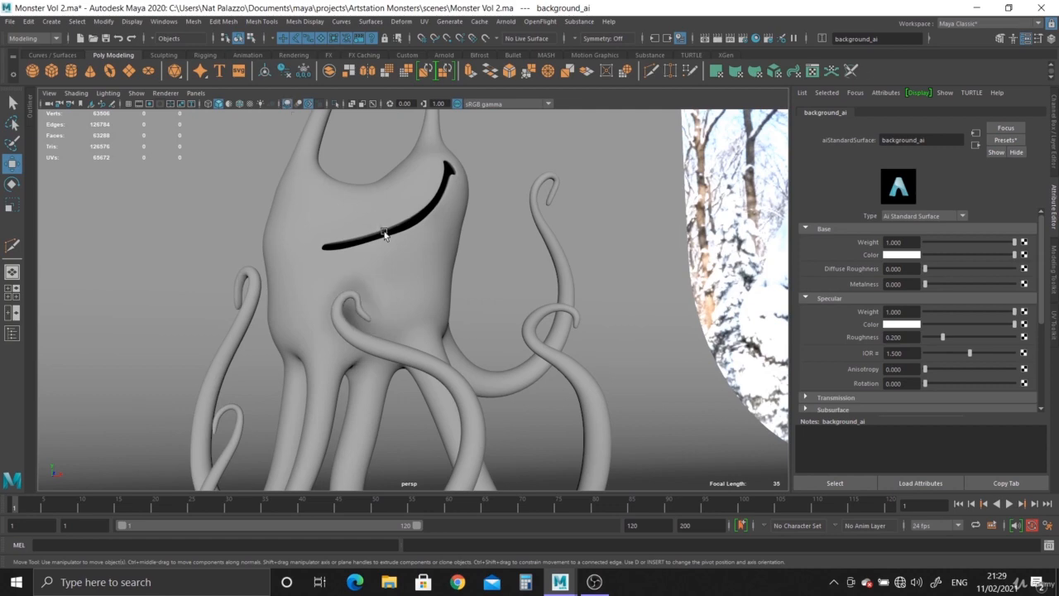
{"action": "middle_click_drag", "start_coordinate": [385, 235], "coordinate": [367, 294], "text": "alt"}
{"action": "right_click_drag", "start_coordinate": [367, 295], "coordinate": [339, 260], "text": "alt"}
{"action": "middle_click_drag", "start_coordinate": [340, 260], "coordinate": [339, 307], "text": "alt"}
{"action": "right_click_drag", "start_coordinate": [340, 307], "coordinate": [367, 282], "text": "alt"}
{"action": "middle_click_drag", "start_coordinate": [386, 142], "coordinate": [387, 236], "text": "alt"}
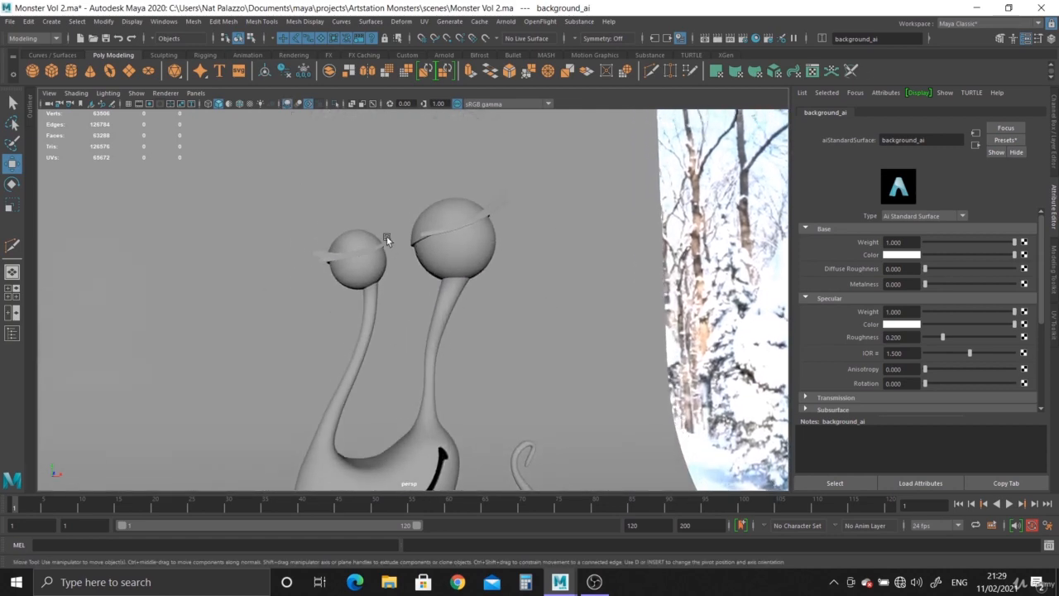
{"action": "right_click_drag", "start_coordinate": [387, 236], "coordinate": [519, 181], "text": "alt"}
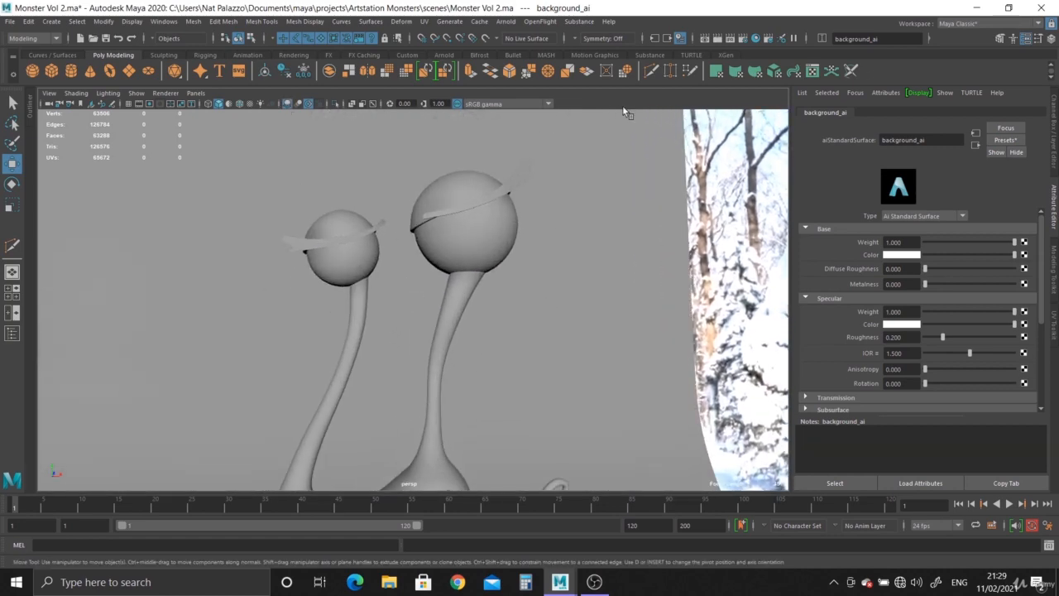
Step: Return to the four-view layout, store a snapshot of the current render in Arnold RenderView, and close the render window
{"action": "key", "text": "space"}
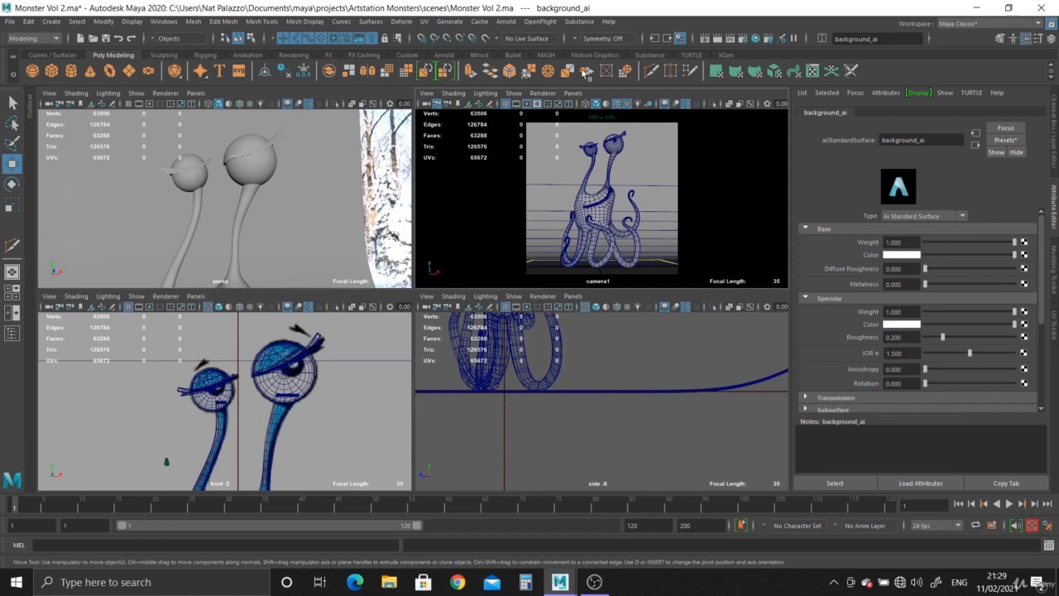
{"action": "left_click", "coordinate": [506, 21]}
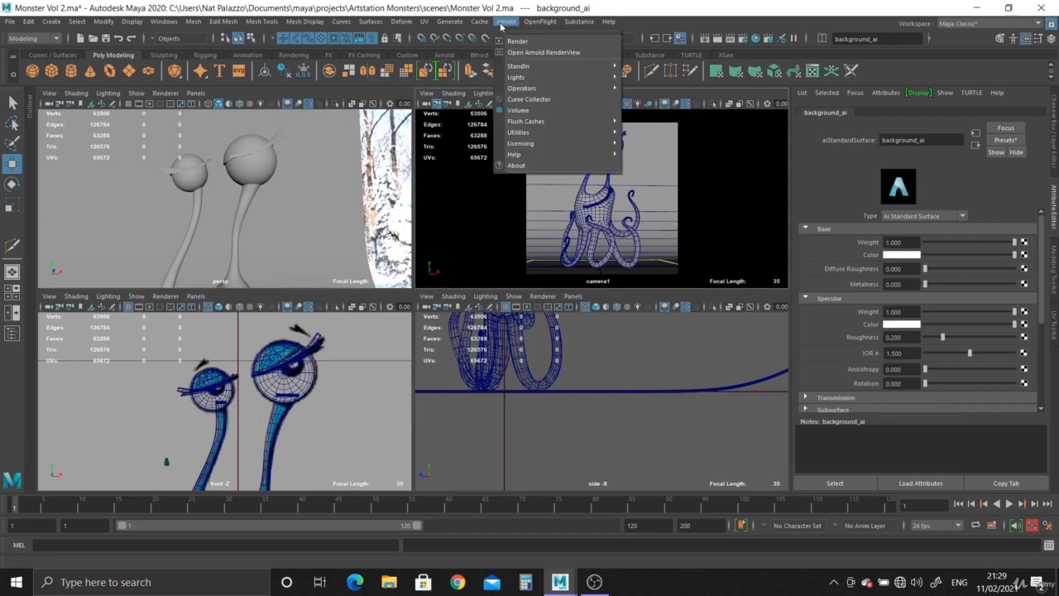
{"action": "left_click", "coordinate": [540, 52]}
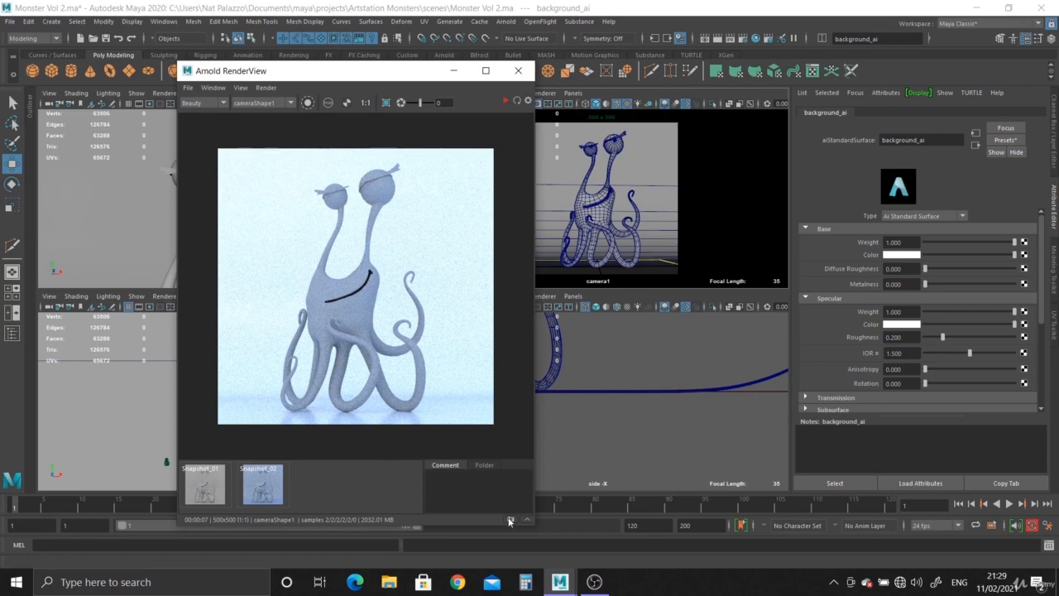
{"action": "left_click", "coordinate": [510, 519]}
{"action": "left_click", "coordinate": [518, 70]}
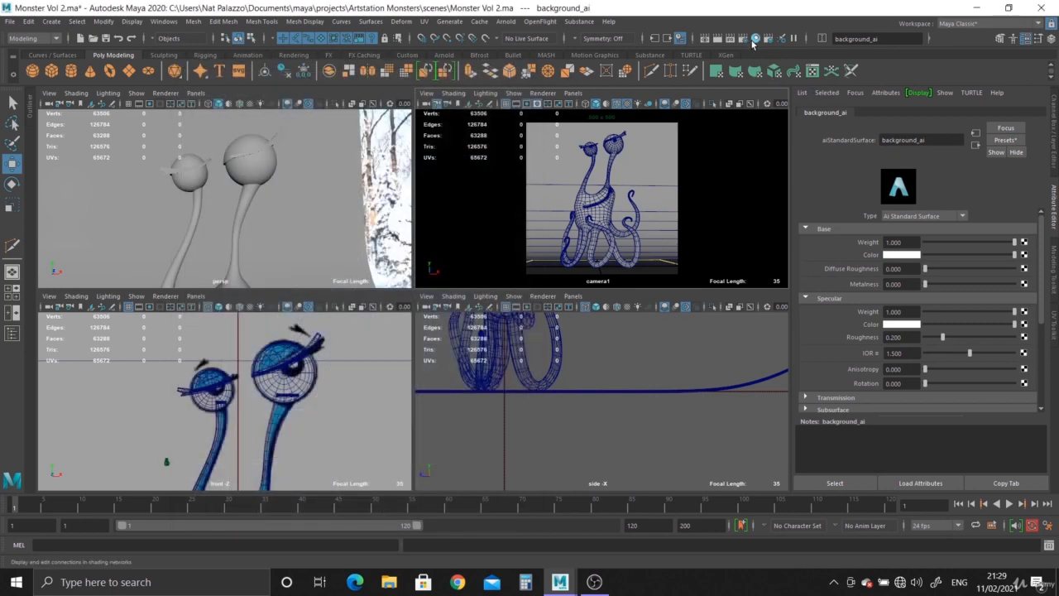
Step: Create an aiAmbientOcclusion shader in Hypershade and rename it AO_background
{"action": "left_click", "coordinate": [754, 40]}
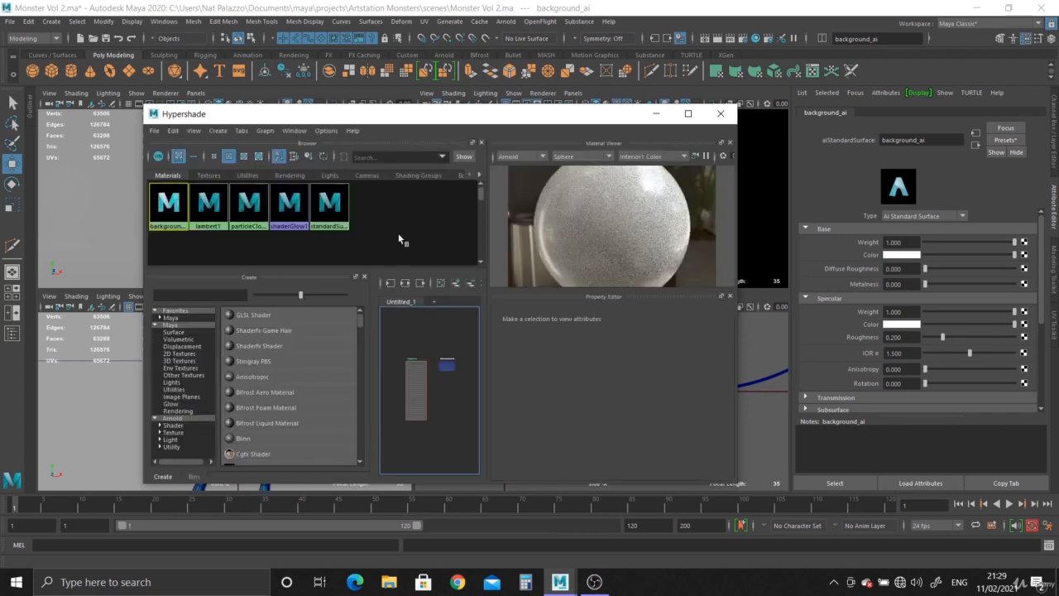
{"action": "left_click", "coordinate": [173, 426]}
{"action": "left_click", "coordinate": [272, 331]}
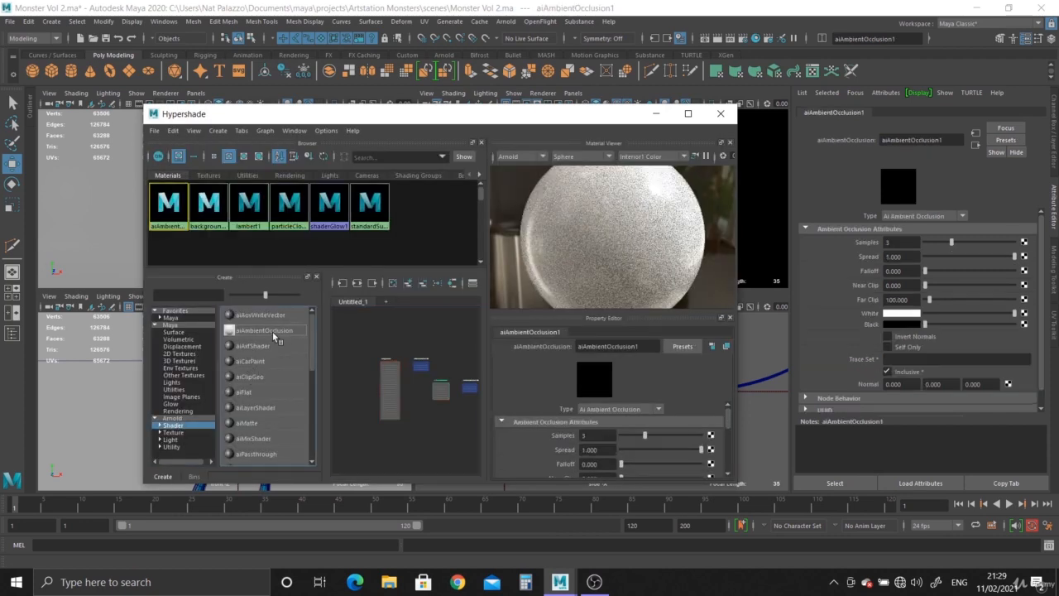
{"action": "left_click_drag", "start_coordinate": [648, 348], "coordinate": [565, 350]}
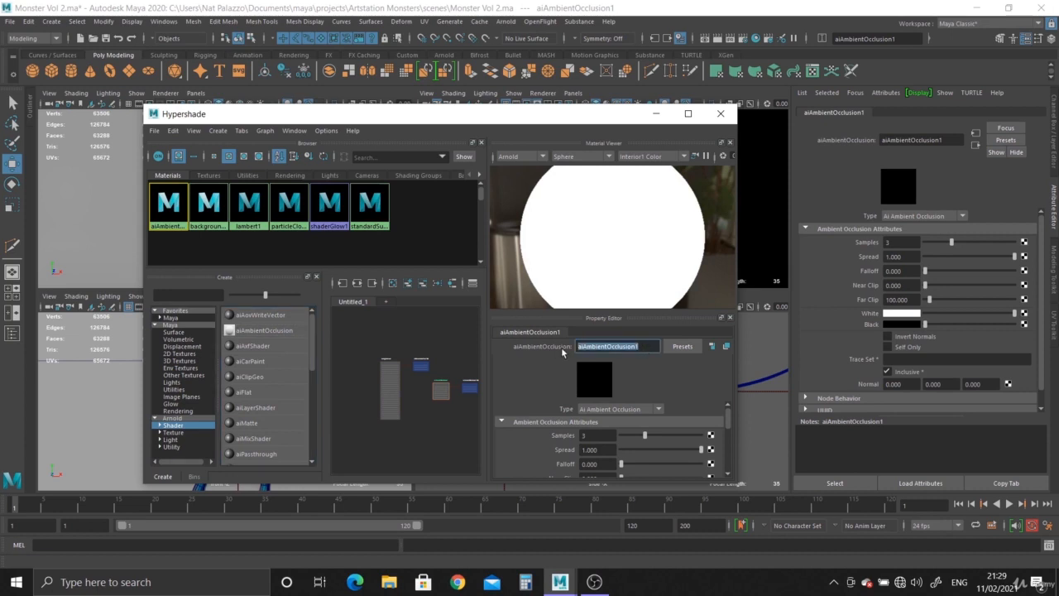
{"action": "type", "text": "AO_background"}
{"action": "key", "text": "Return"}
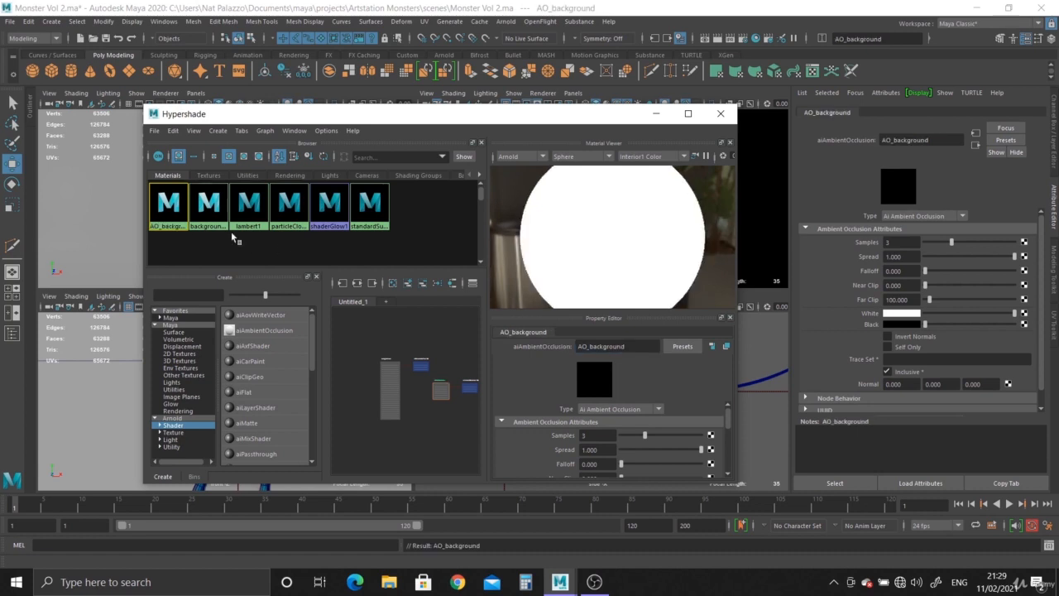
Step: Connect AO_background to the base color of background_ai and close Hypershade
{"action": "left_click", "coordinate": [210, 206]}
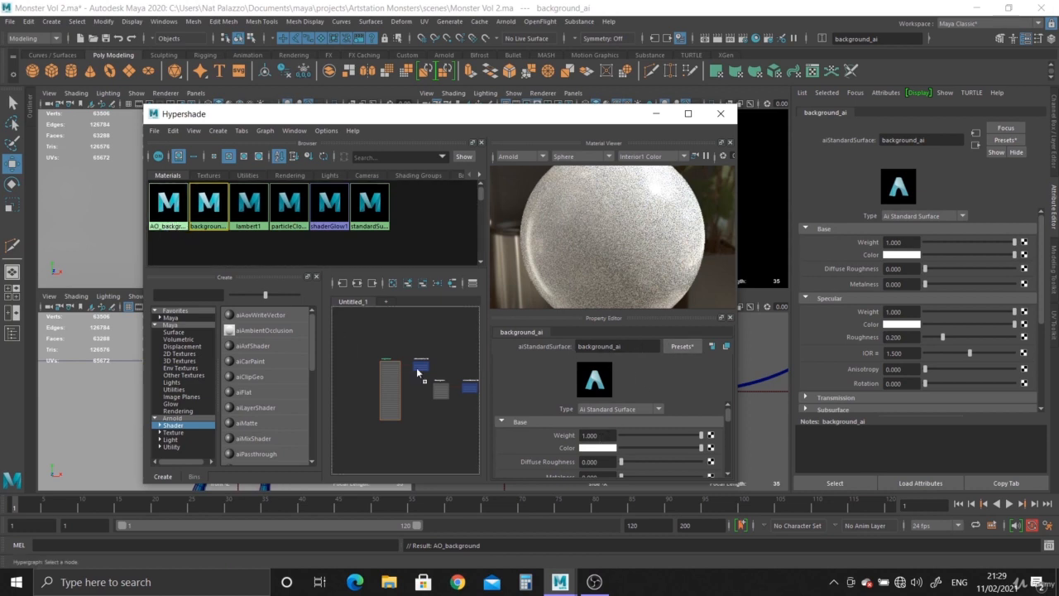
{"action": "middle_click_drag", "start_coordinate": [549, 447], "coordinate": [550, 447]}
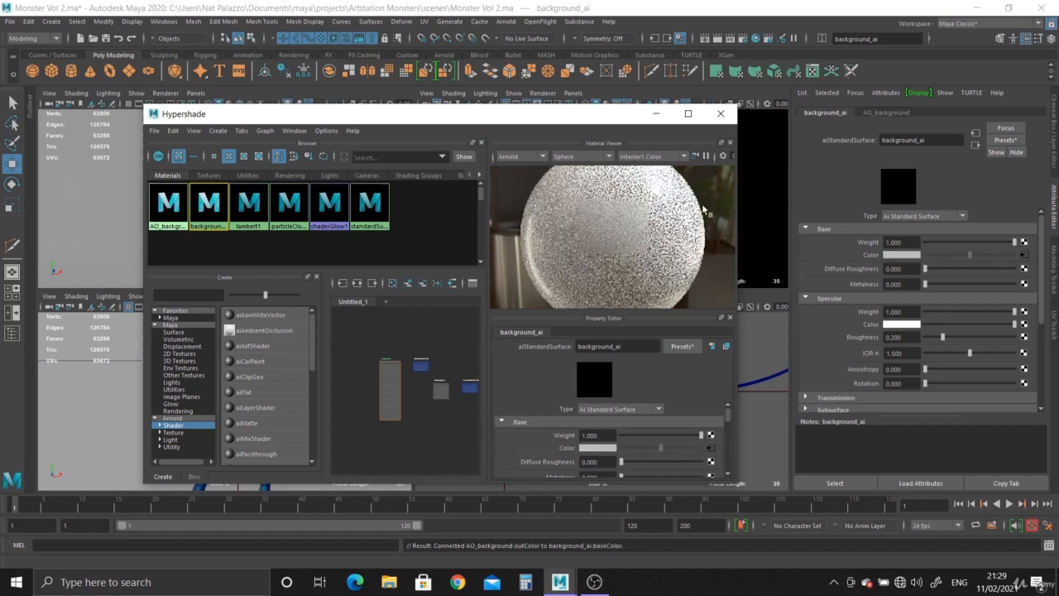
{"action": "left_click", "coordinate": [721, 113]}
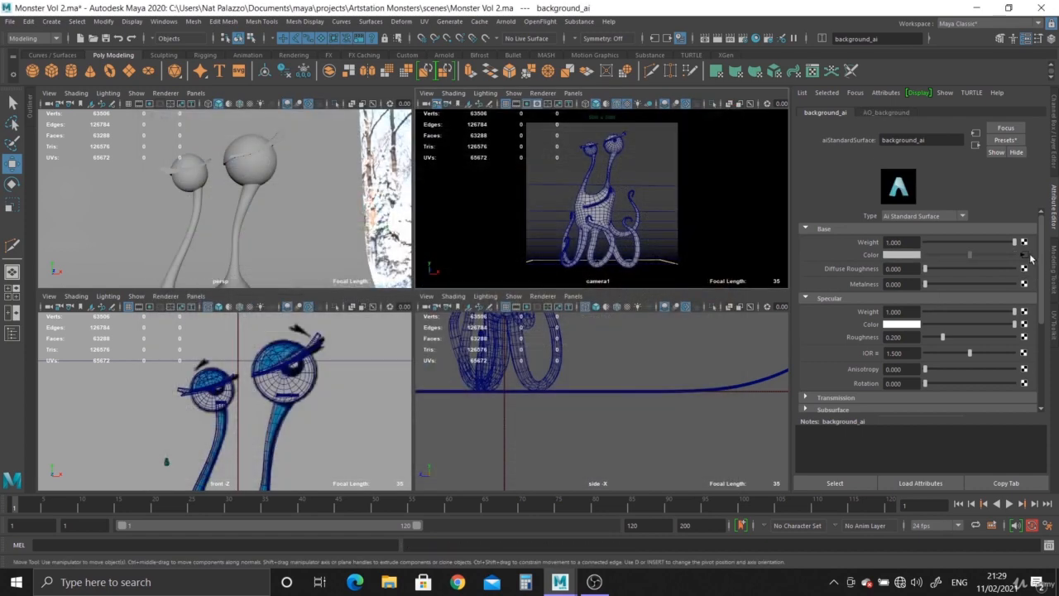
Step: Open the attributes of the connected AO_background node and start an IPR render in Arnold RenderView
{"action": "left_click", "coordinate": [1025, 255]}
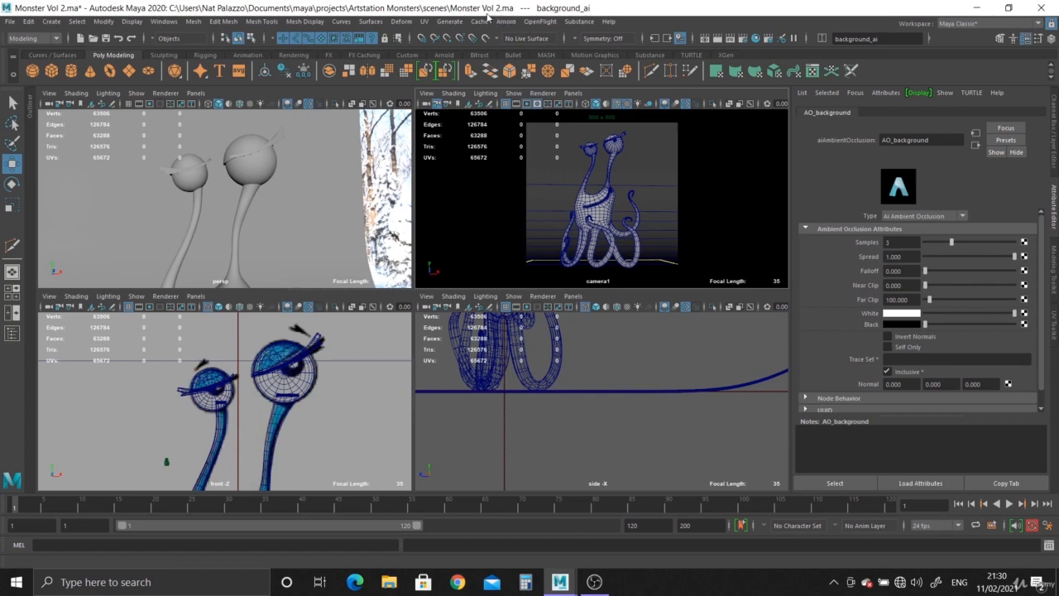
{"action": "left_click", "coordinate": [506, 20]}
{"action": "left_click", "coordinate": [523, 53]}
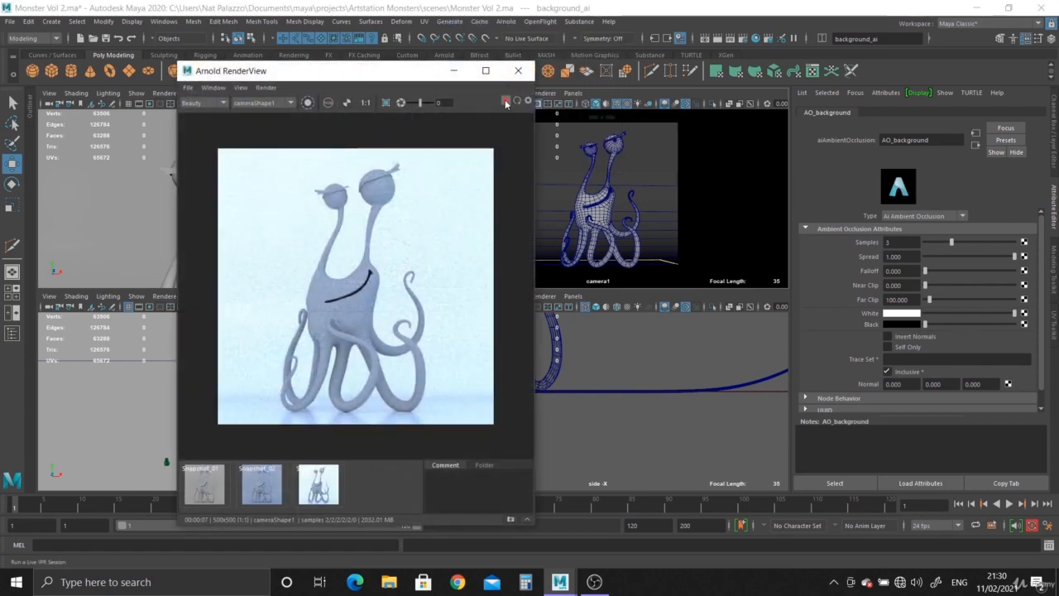
{"action": "left_click", "coordinate": [506, 103]}
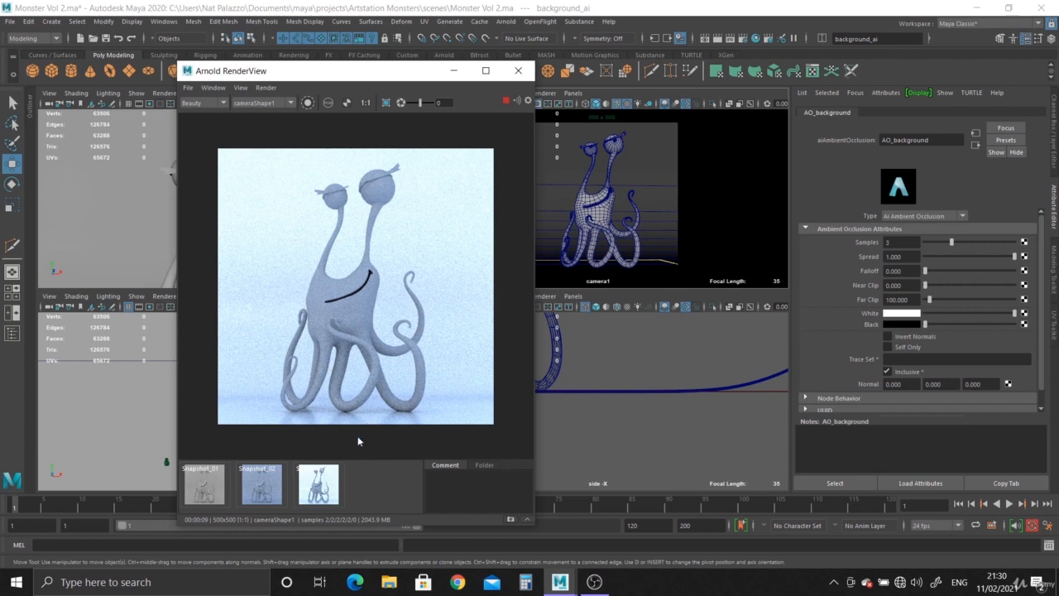
Step: Compare the ambient occlusion render with Snapshot_03 by switching the stored image on and off
{"action": "left_click", "coordinate": [320, 491]}
{"action": "left_click", "coordinate": [319, 492]}
{"action": "left_click", "coordinate": [319, 492]}
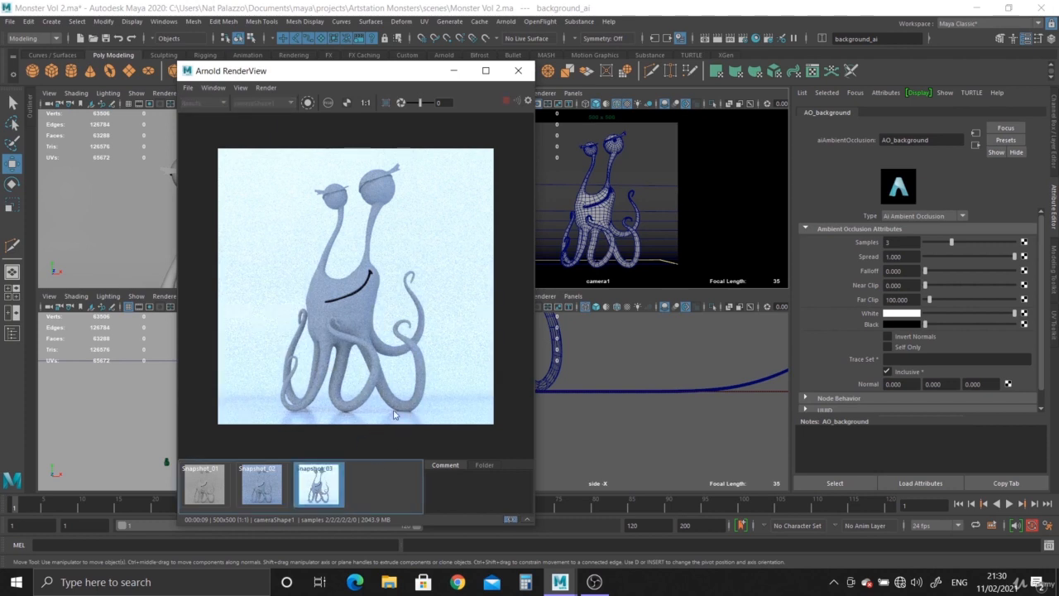
{"action": "left_click", "coordinate": [318, 490]}
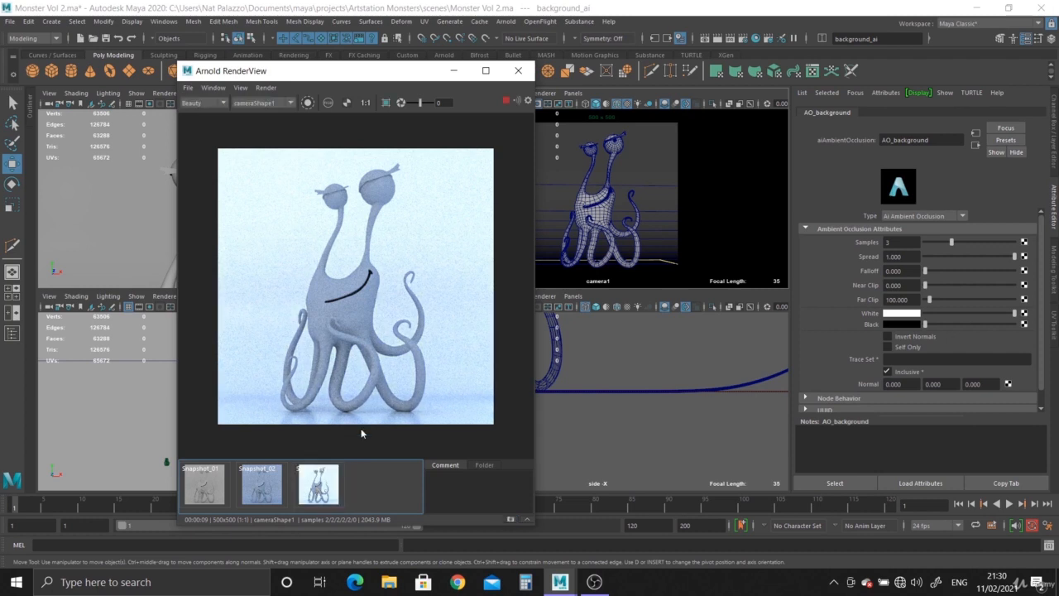
{"action": "left_click", "coordinate": [323, 488]}
{"action": "left_click", "coordinate": [322, 492]}
{"action": "left_click", "coordinate": [322, 492]}
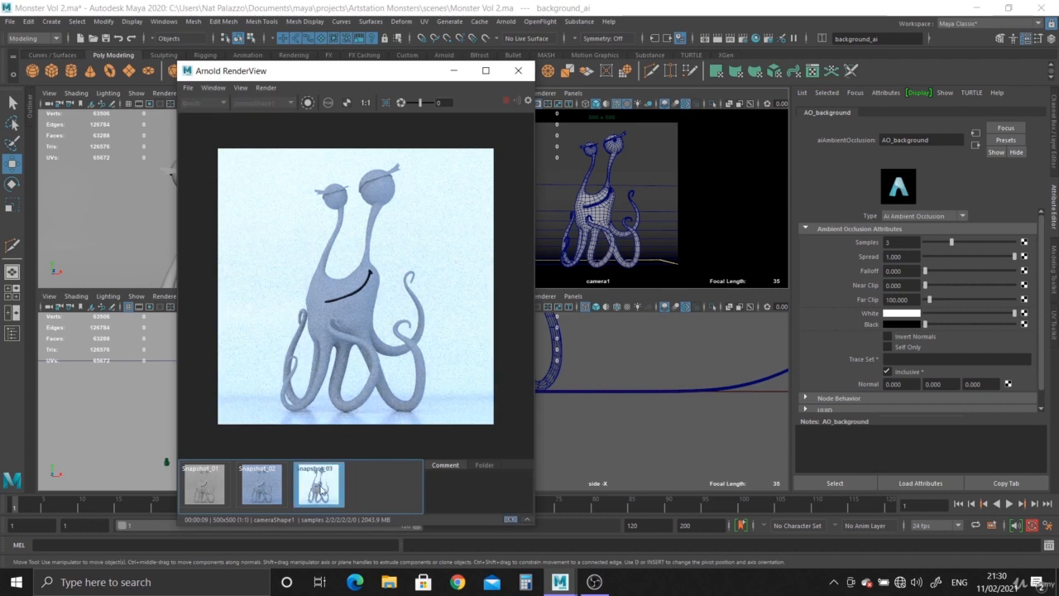
{"action": "left_click", "coordinate": [322, 494]}
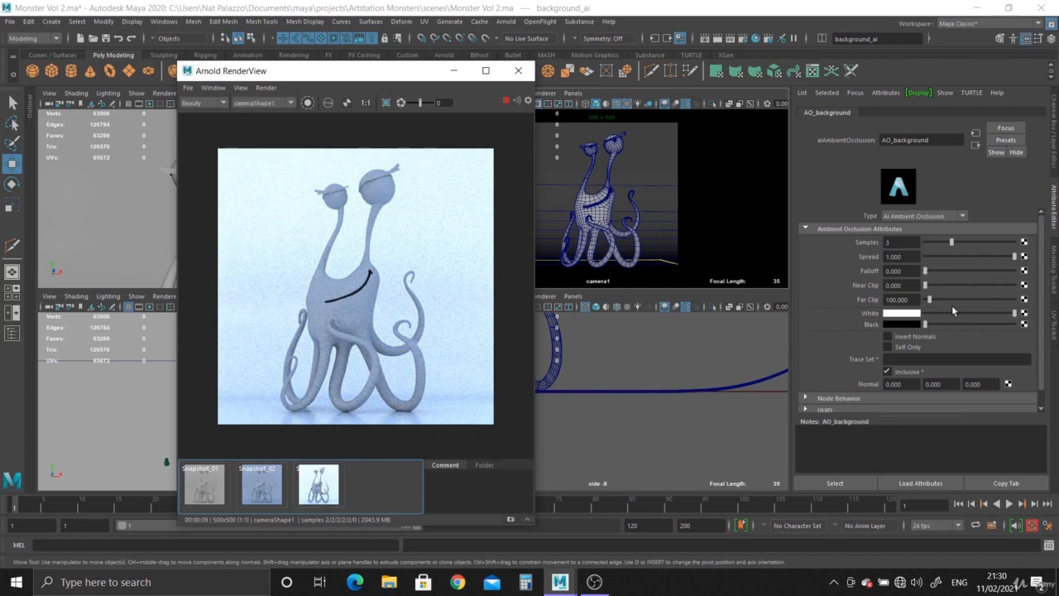
Step: Try red as the White color of AO_background in the live render, and switch it back to white
{"action": "left_click", "coordinate": [908, 315]}
{"action": "left_click", "coordinate": [908, 315]}
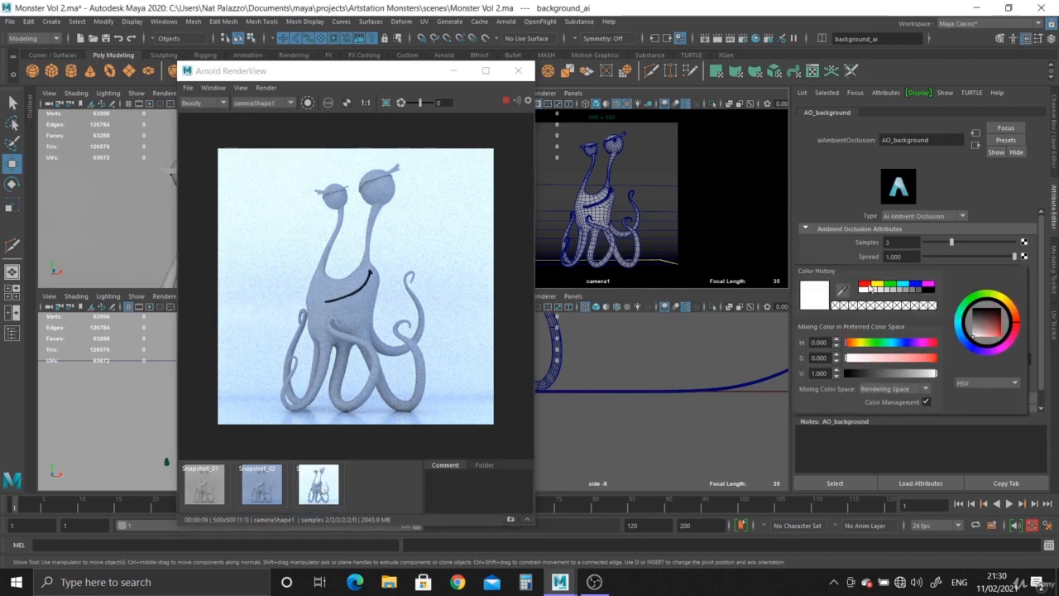
{"action": "left_click", "coordinate": [868, 286]}
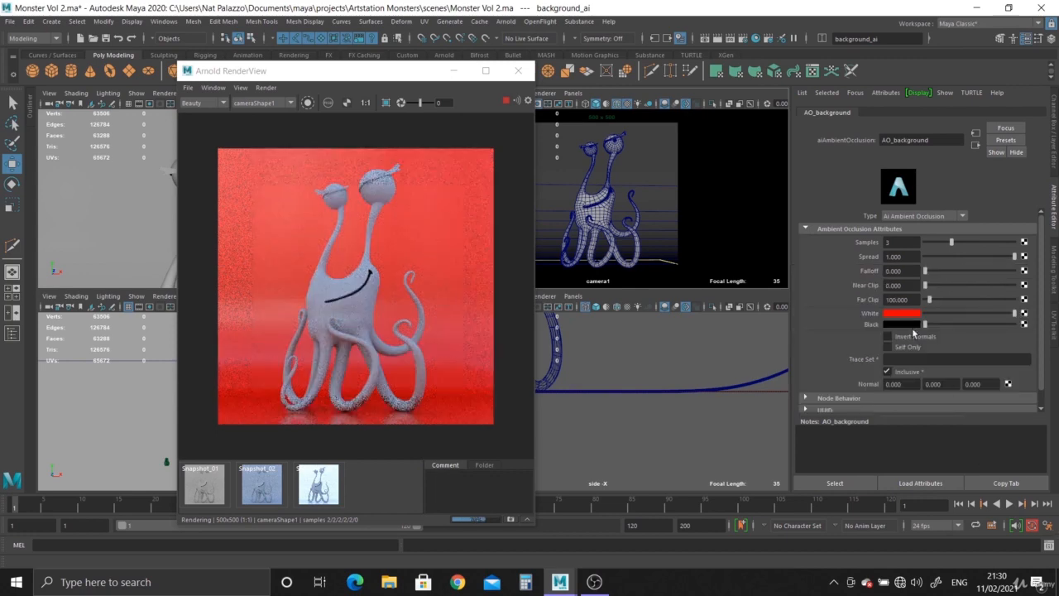
{"action": "left_click", "coordinate": [903, 315]}
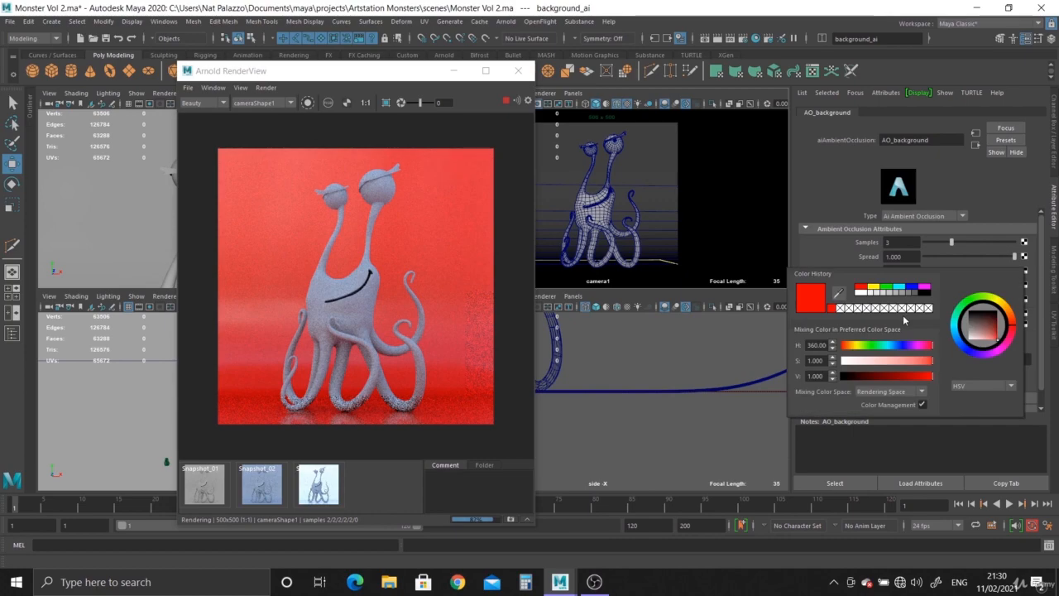
{"action": "left_click", "coordinate": [866, 293]}
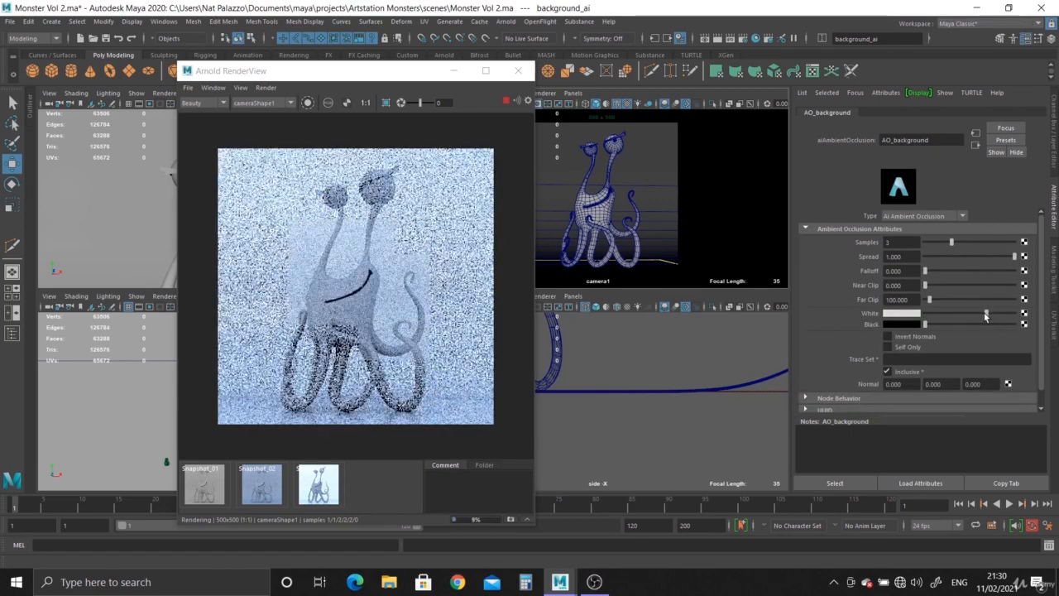
Step: Darken the White color of AO_background to a mid grey, comparing the live render with Snapshot_03 along the way
{"action": "left_click_drag", "start_coordinate": [986, 314], "coordinate": [974, 315]}
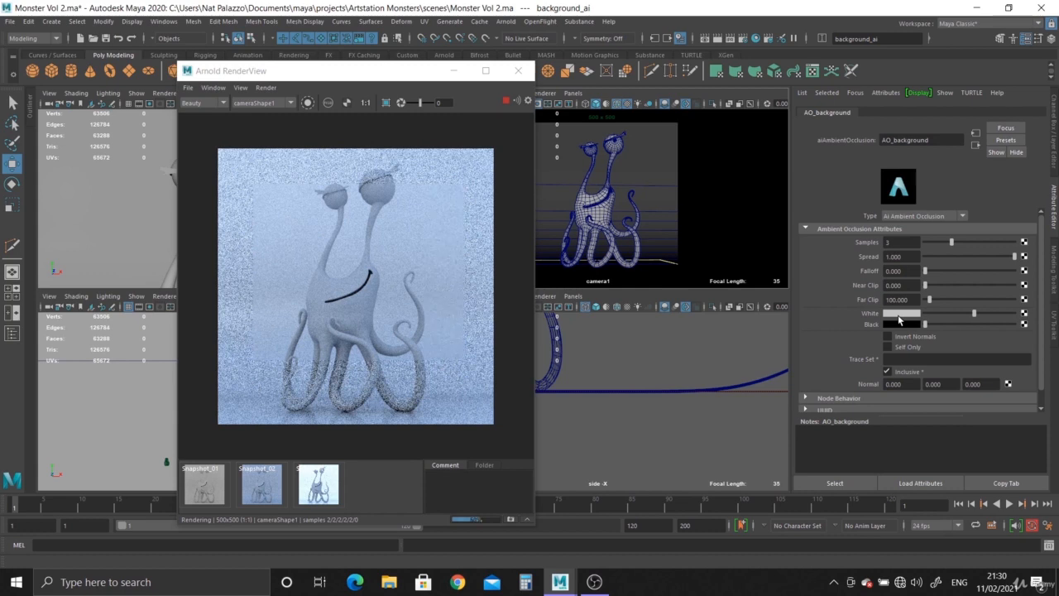
{"action": "left_click", "coordinate": [900, 314]}
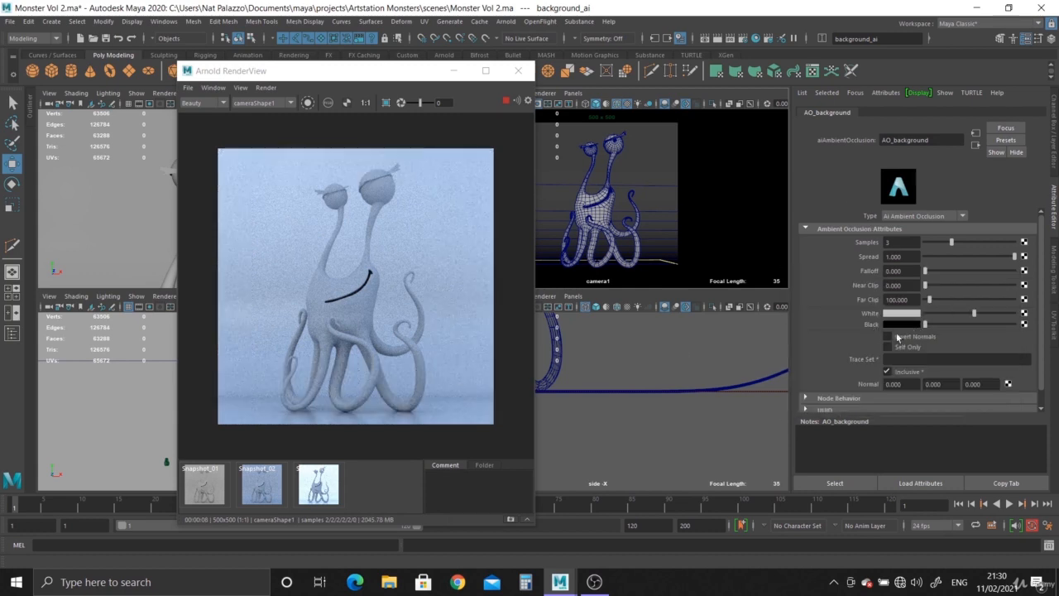
{"action": "left_click", "coordinate": [316, 490]}
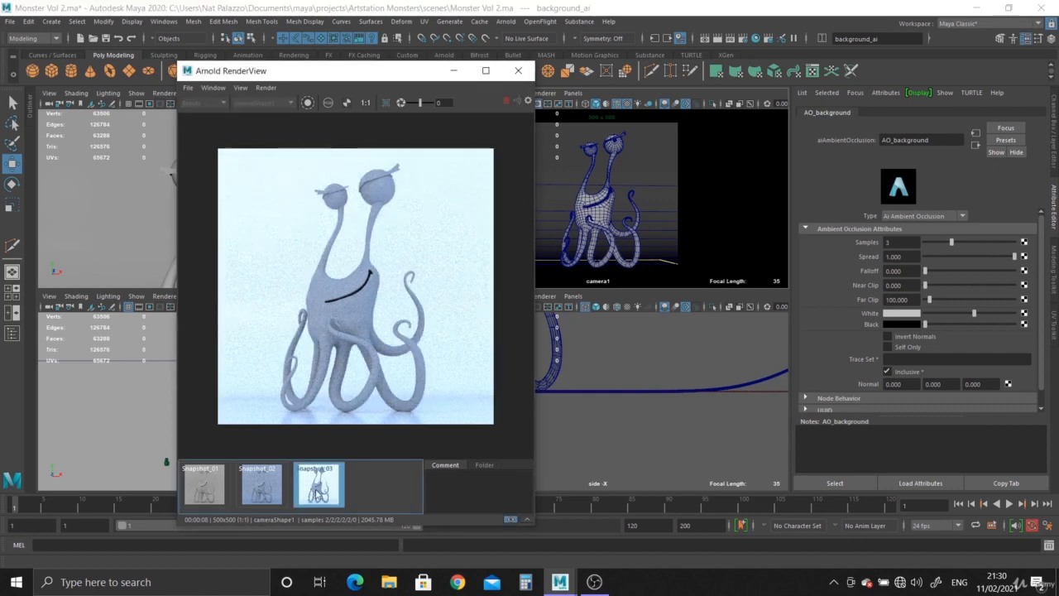
{"action": "left_click", "coordinate": [317, 490]}
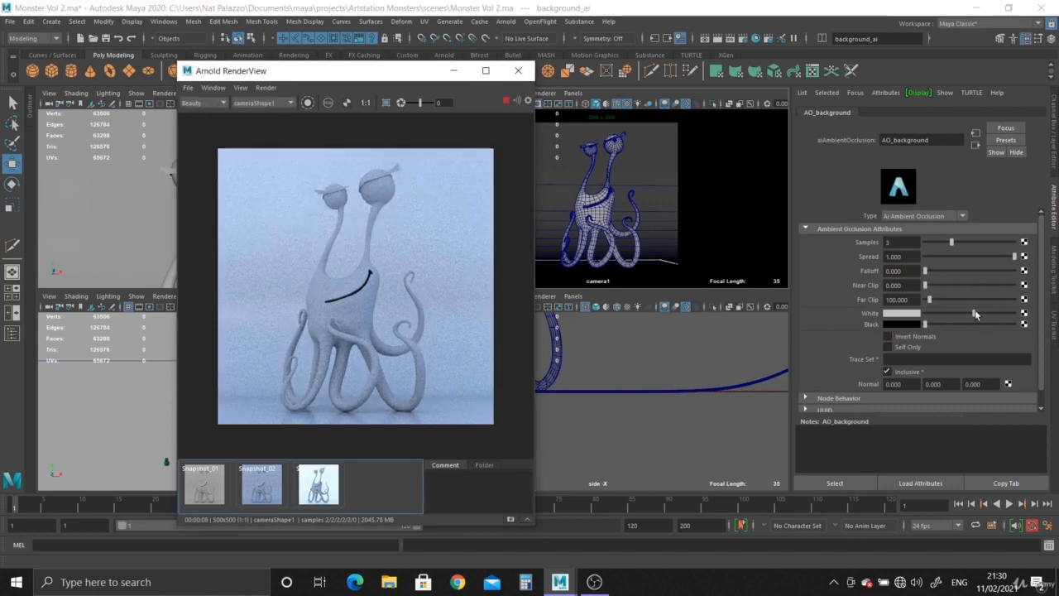
{"action": "left_click_drag", "start_coordinate": [976, 314], "coordinate": [945, 322]}
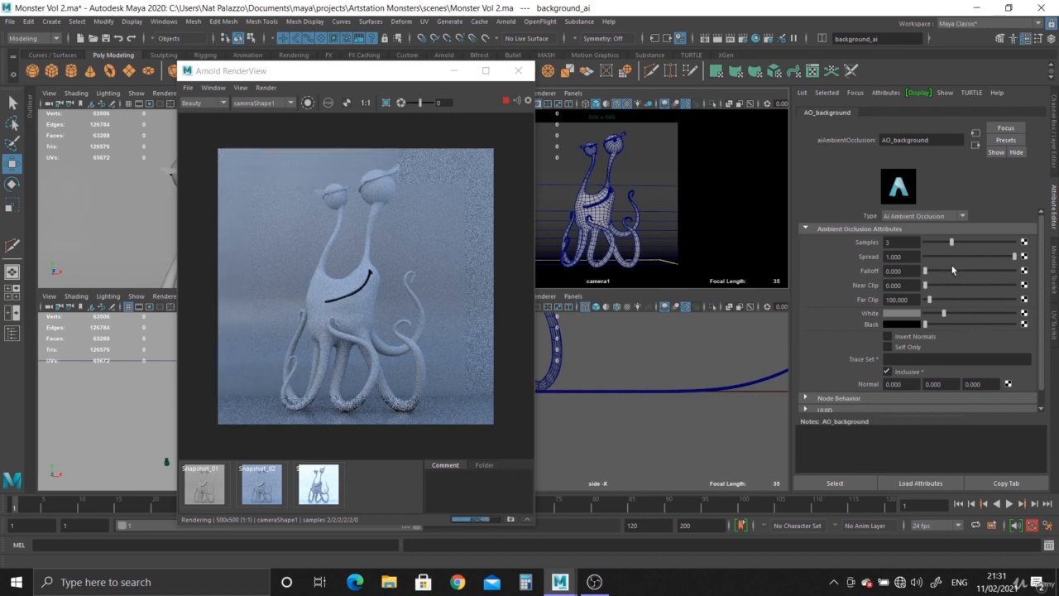
Step: Set the specular roughness of background_ai to 0.8
{"action": "left_click", "coordinate": [906, 485]}
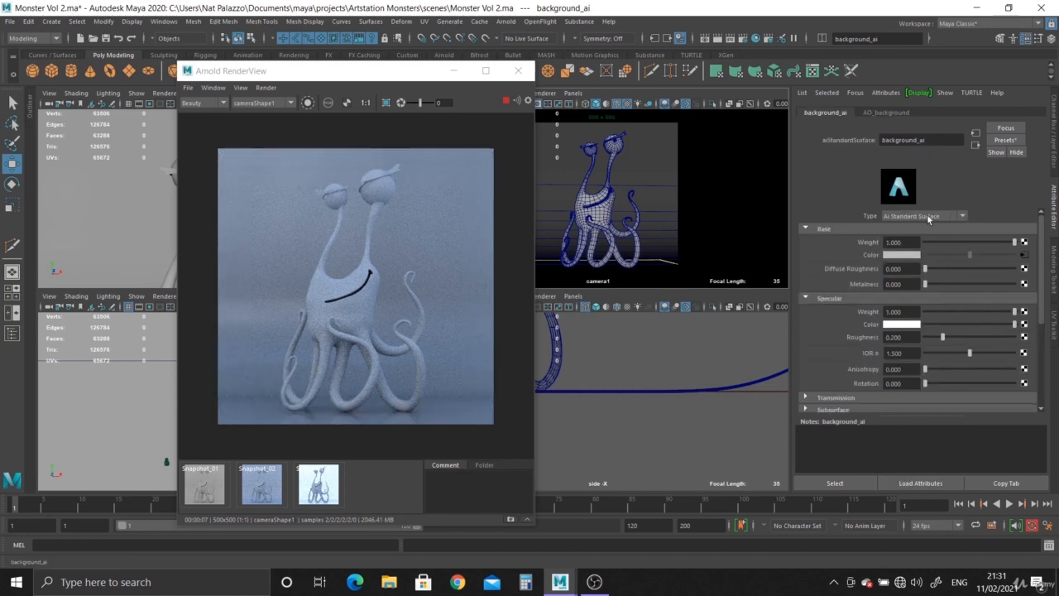
{"action": "scroll", "coordinate": [952, 326], "scroll_direction": "down", "scroll_amount": 3}
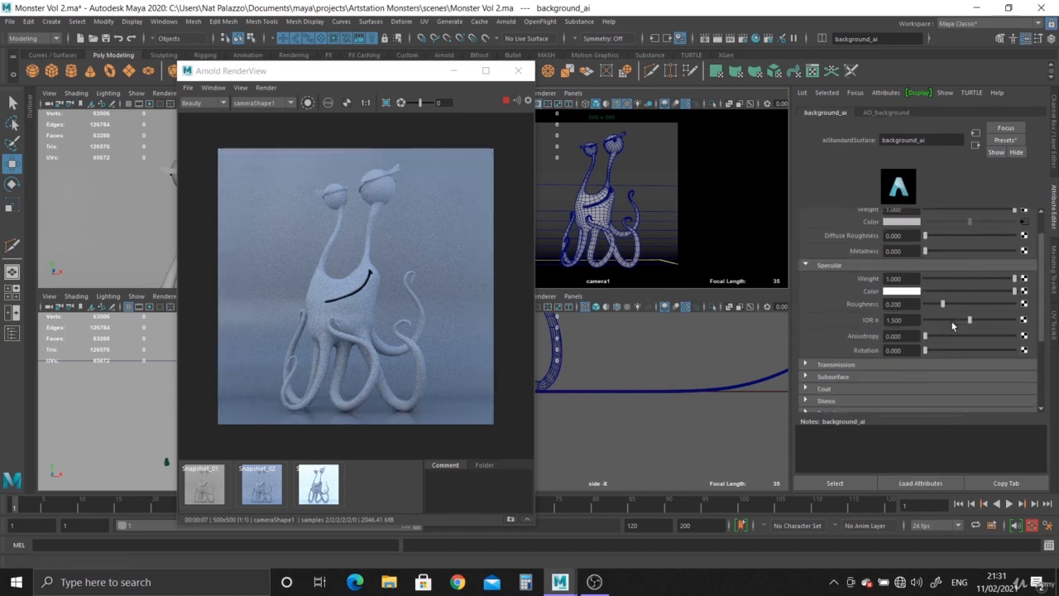
{"action": "scroll", "coordinate": [953, 324], "scroll_direction": "up", "scroll_amount": 2}
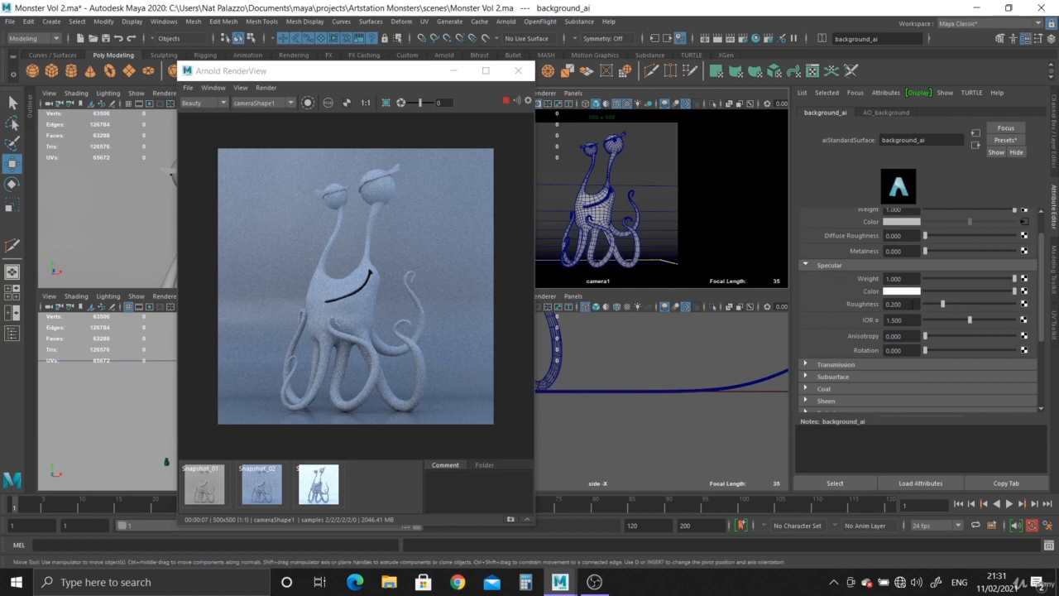
{"action": "double_click", "coordinate": [914, 304]}
{"action": "type", "text": "0.8"}
{"action": "key", "text": "Return"}
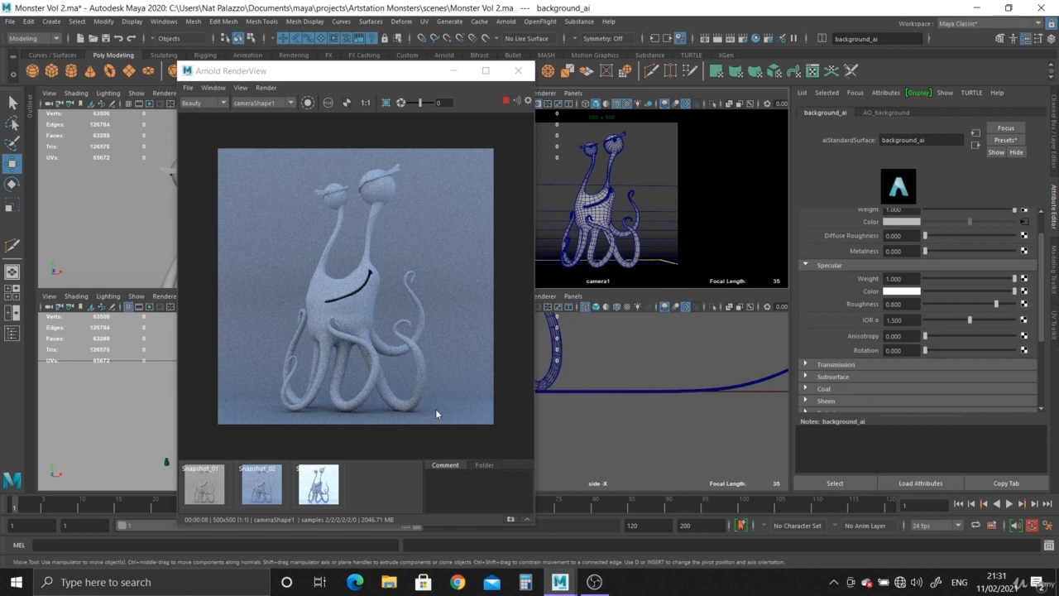
Step: Store a snapshot of the current render and delete the three older snapshots
{"action": "left_click", "coordinate": [509, 520]}
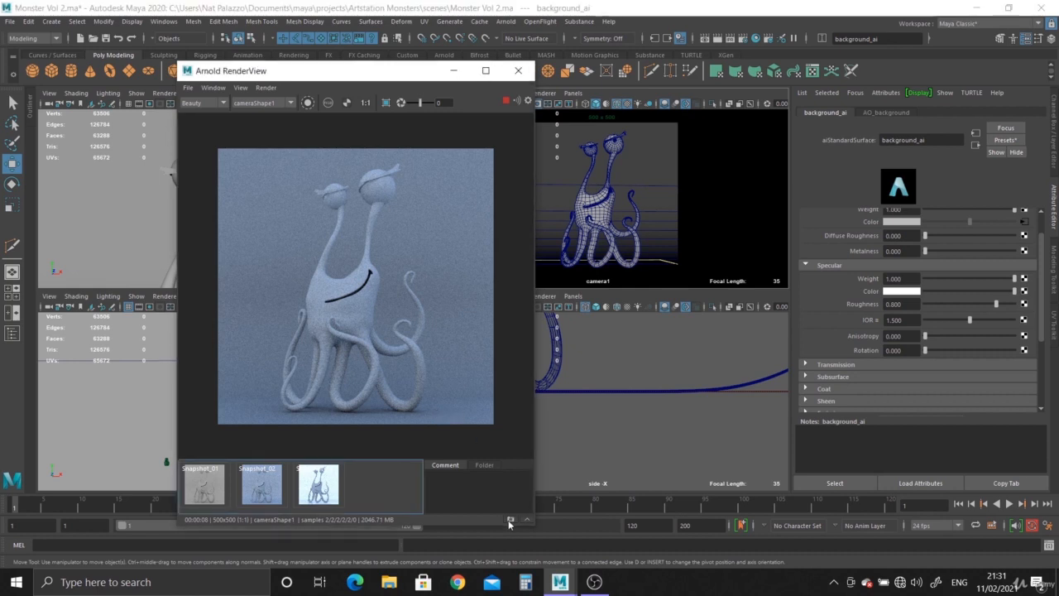
{"action": "right_click", "coordinate": [211, 486]}
{"action": "left_click", "coordinate": [218, 503]}
{"action": "right_click", "coordinate": [201, 481]}
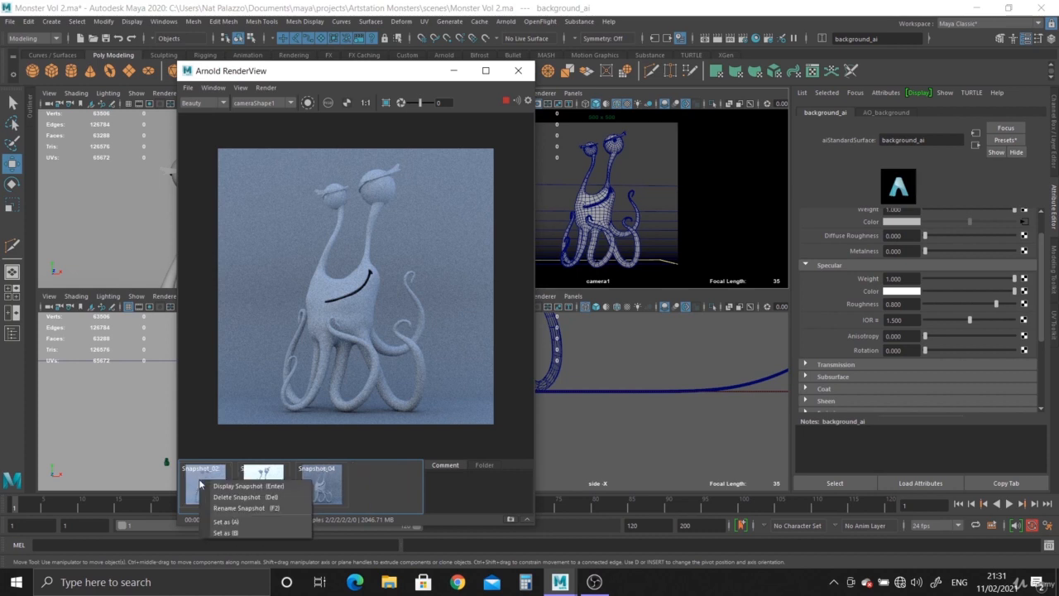
{"action": "left_click", "coordinate": [208, 497]}
{"action": "right_click", "coordinate": [200, 483]}
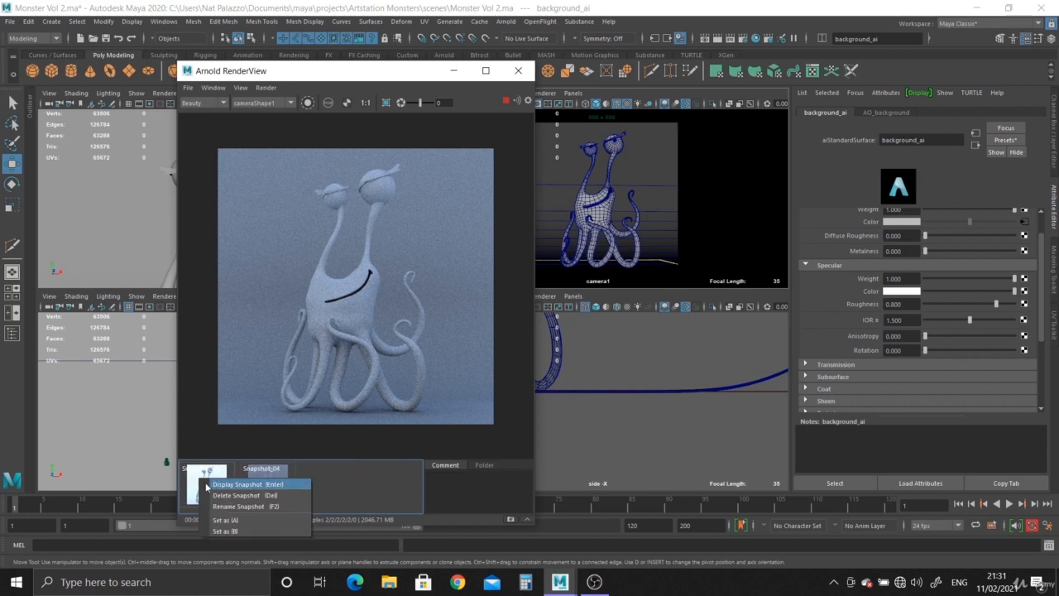
{"action": "left_click", "coordinate": [208, 496]}
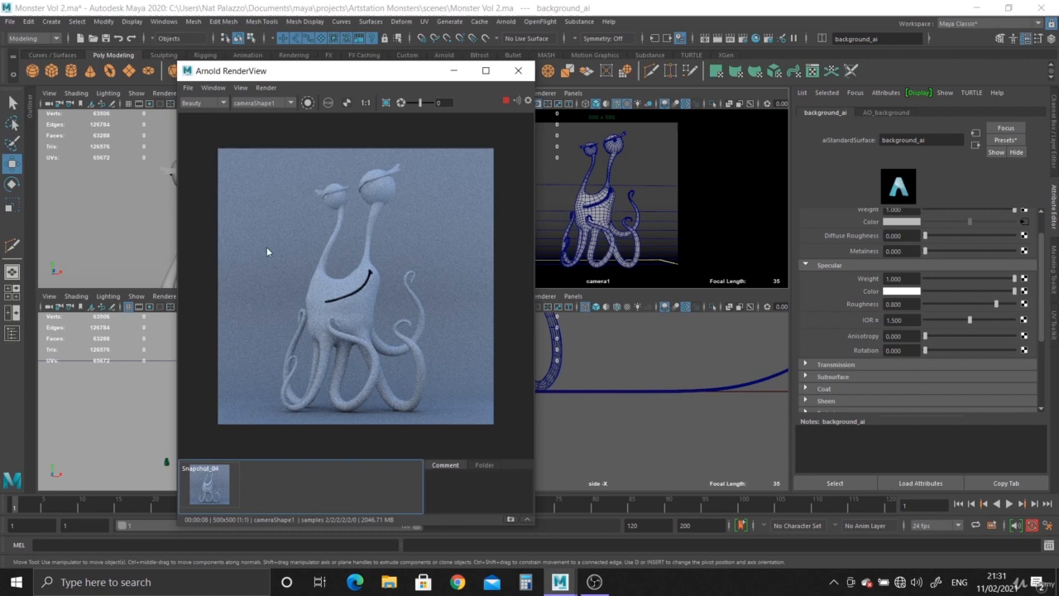
Step: Close the render window and inspect both eyelash meshes up close in the perspective view, selecting each in turn
{"action": "left_click", "coordinate": [518, 71]}
{"action": "key", "text": "space"}
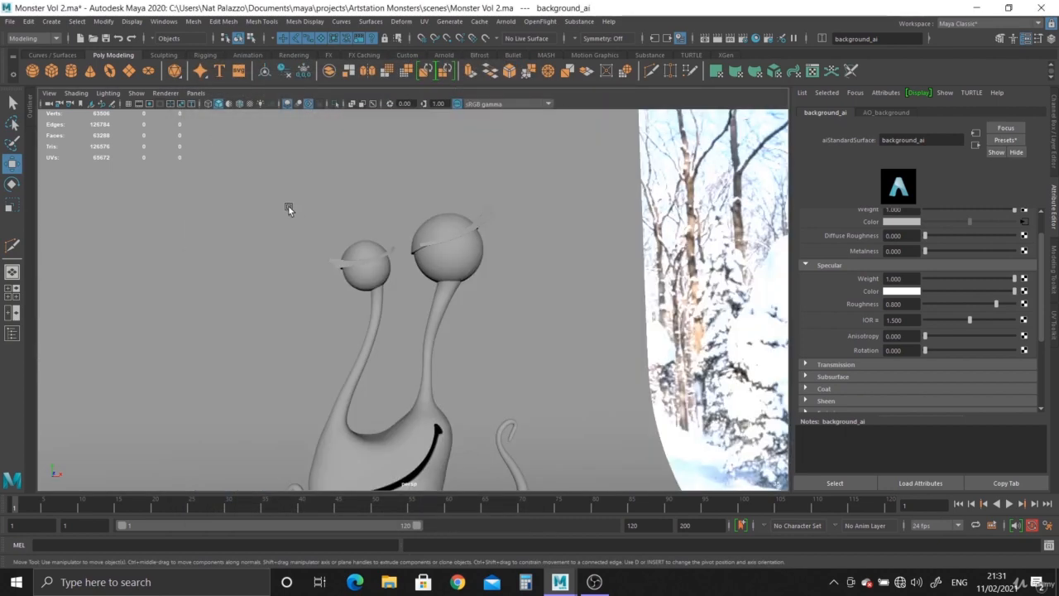
{"action": "scroll", "coordinate": [348, 240], "scroll_direction": "down", "scroll_amount": 5}
{"action": "right_click_drag", "start_coordinate": [343, 245], "coordinate": [523, 272], "text": "alt"}
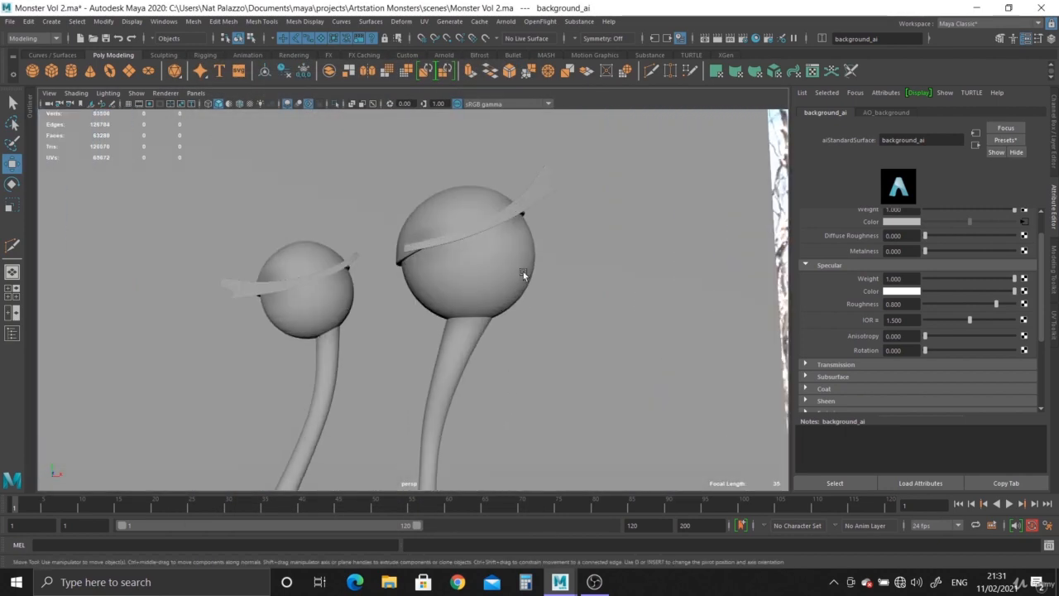
{"action": "left_click", "coordinate": [532, 196]}
{"action": "left_click", "coordinate": [320, 268]}
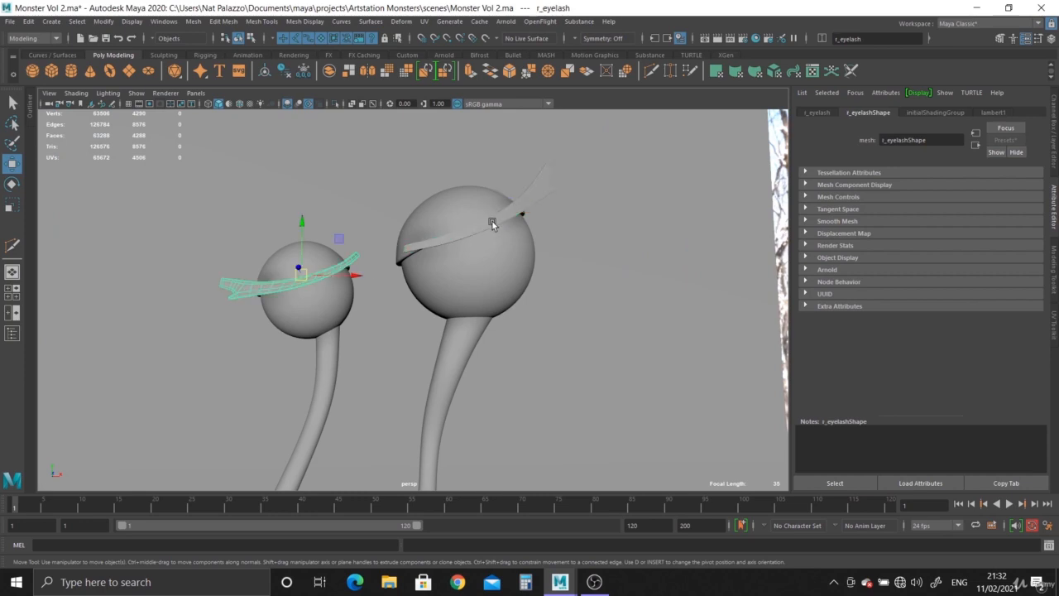
{"action": "left_click", "coordinate": [526, 206]}
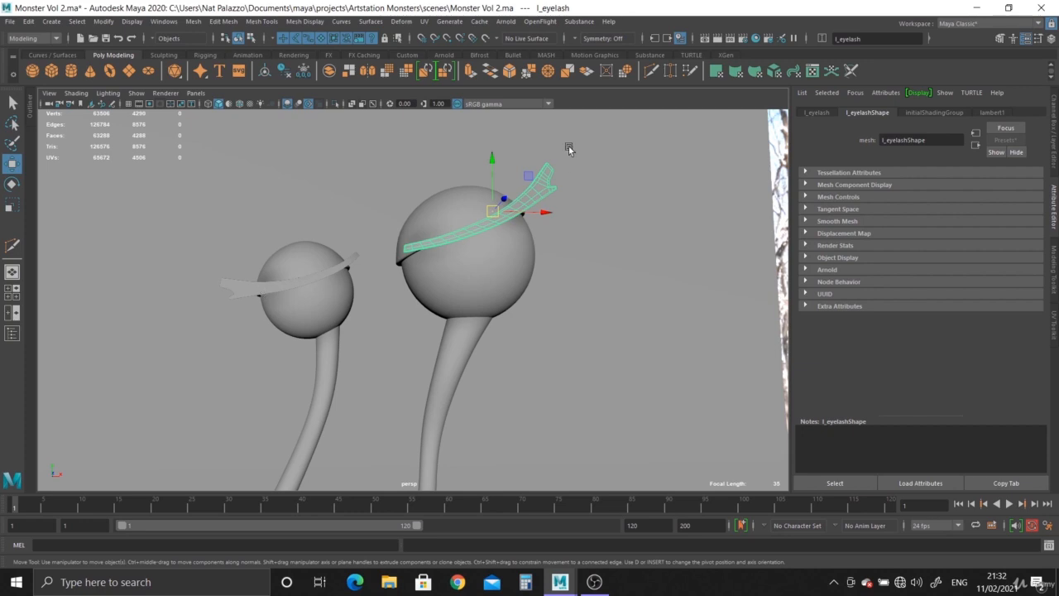
Step: Create an Arnold aiStandardSurface material in the Hypershade and name it eyelashes_ai
{"action": "left_click", "coordinate": [743, 39]}
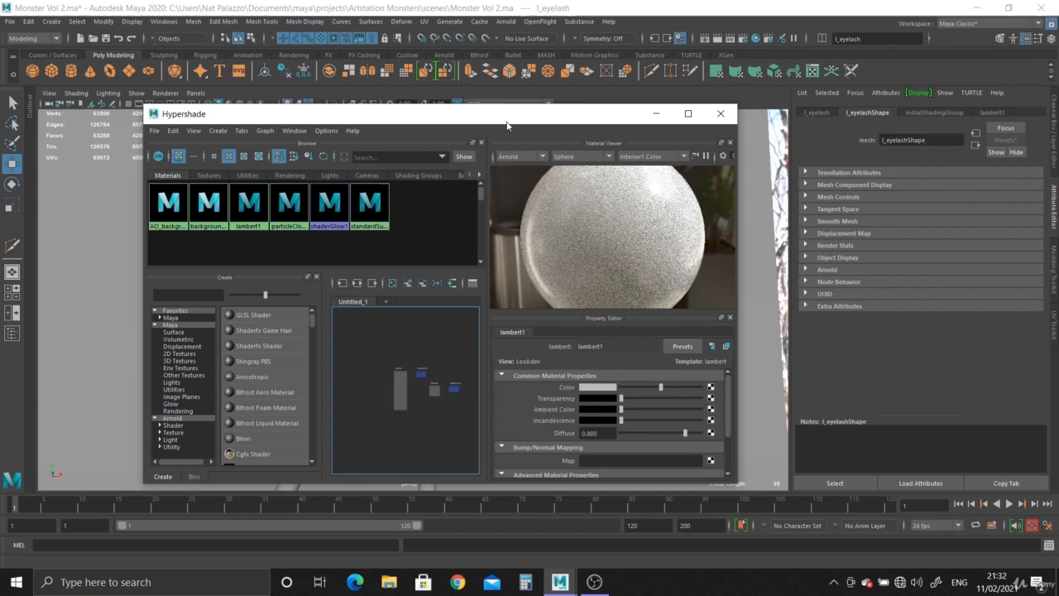
{"action": "left_click_drag", "start_coordinate": [508, 125], "coordinate": [744, 118]}
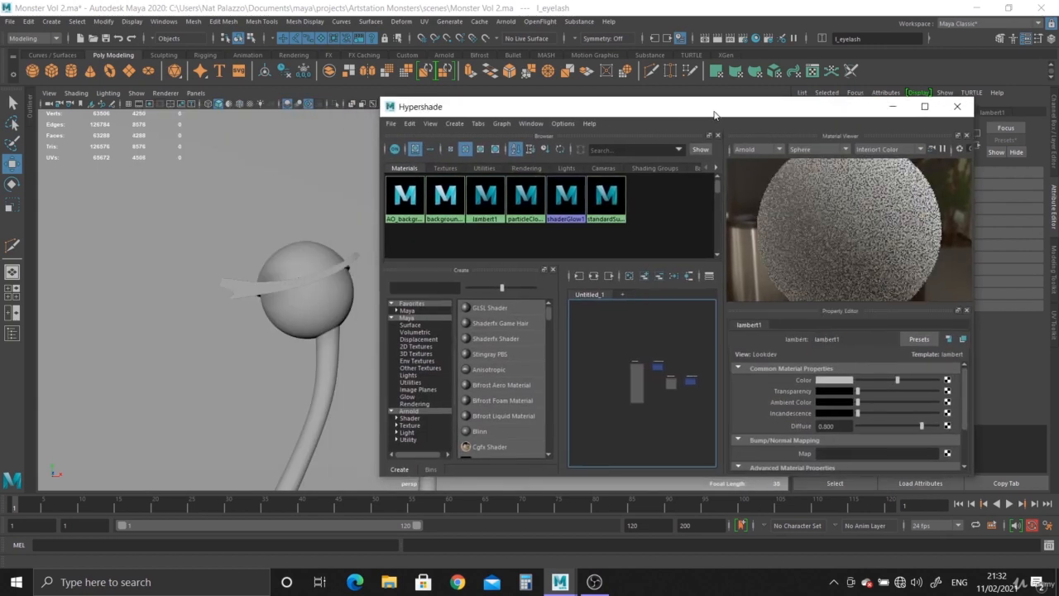
{"action": "left_click", "coordinate": [409, 418]}
{"action": "scroll", "coordinate": [505, 381], "scroll_direction": "down", "scroll_amount": 3}
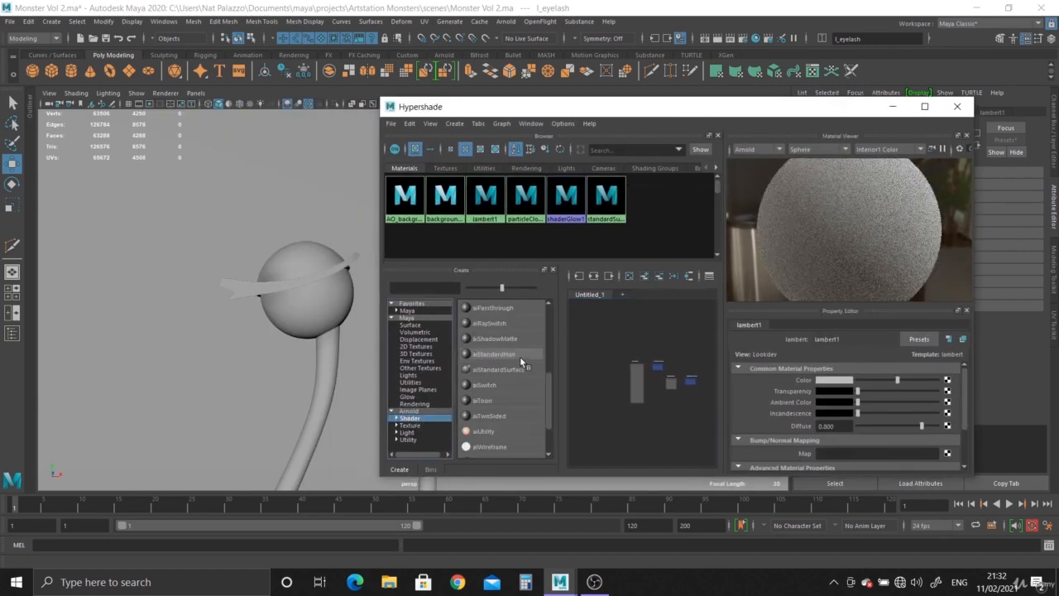
{"action": "left_click", "coordinate": [507, 369]}
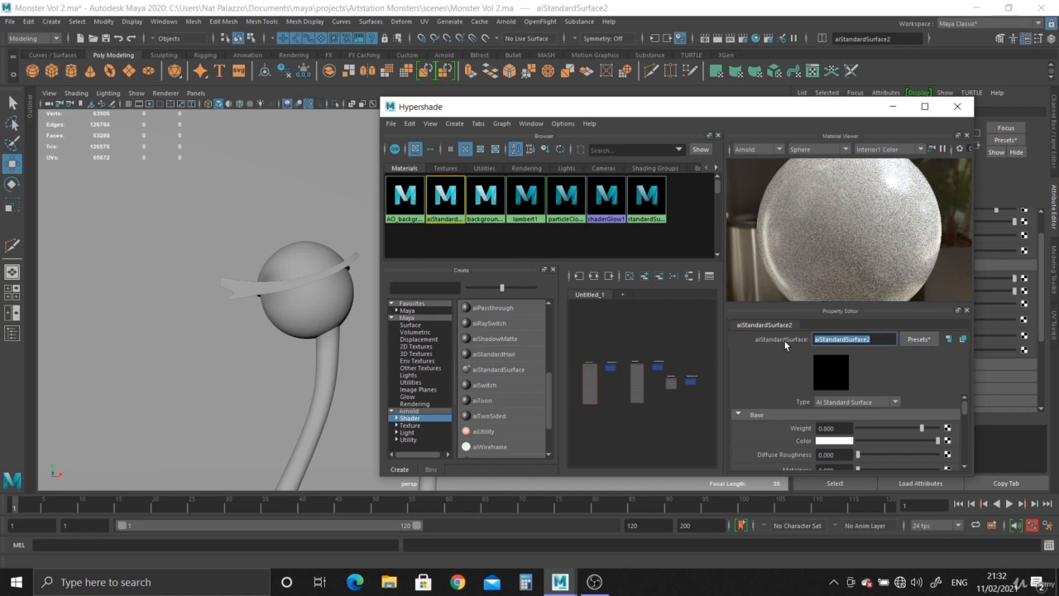
{"action": "type", "text": "eyelashes_ai"}
{"action": "key", "text": "Return"}
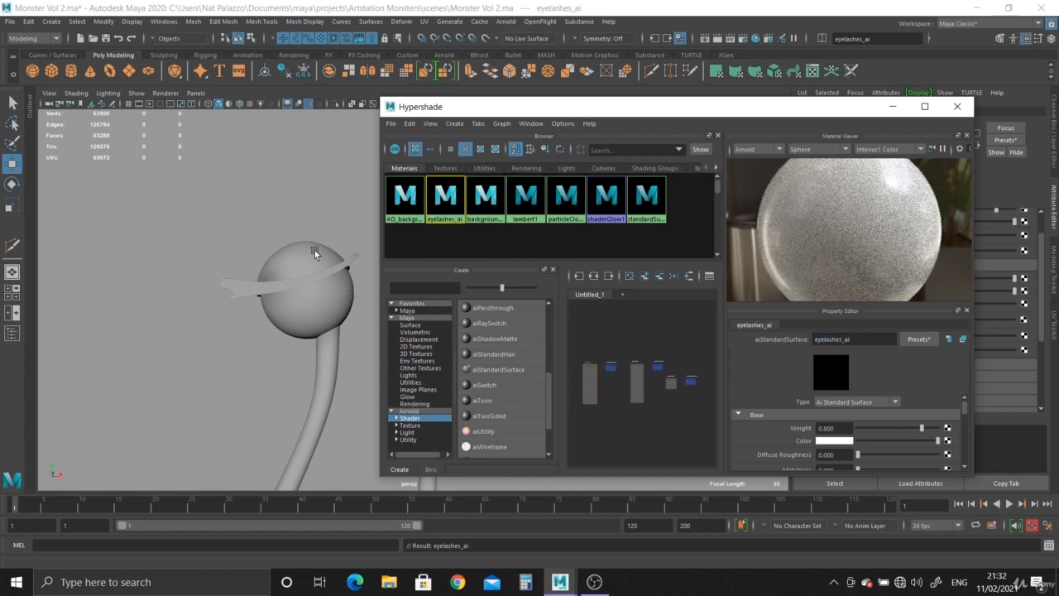
Step: Assign the eyelashes_ai material to both the left and right eyelash meshes
{"action": "middle_click_drag", "start_coordinate": [315, 250], "coordinate": [91, 245], "text": "alt"}
{"action": "left_click", "coordinate": [194, 238]}
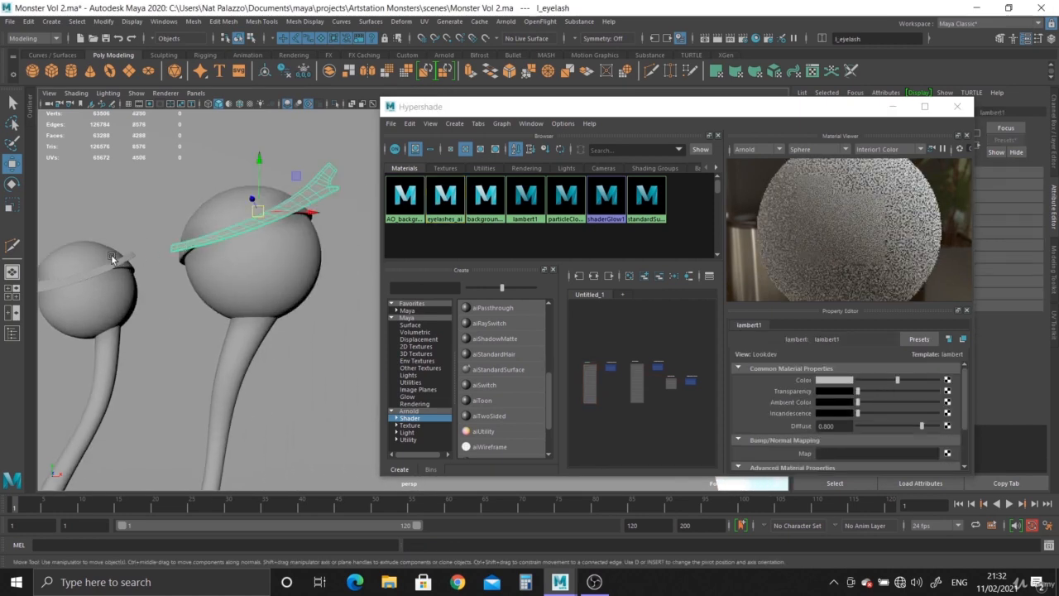
{"action": "left_click", "coordinate": [126, 258]}
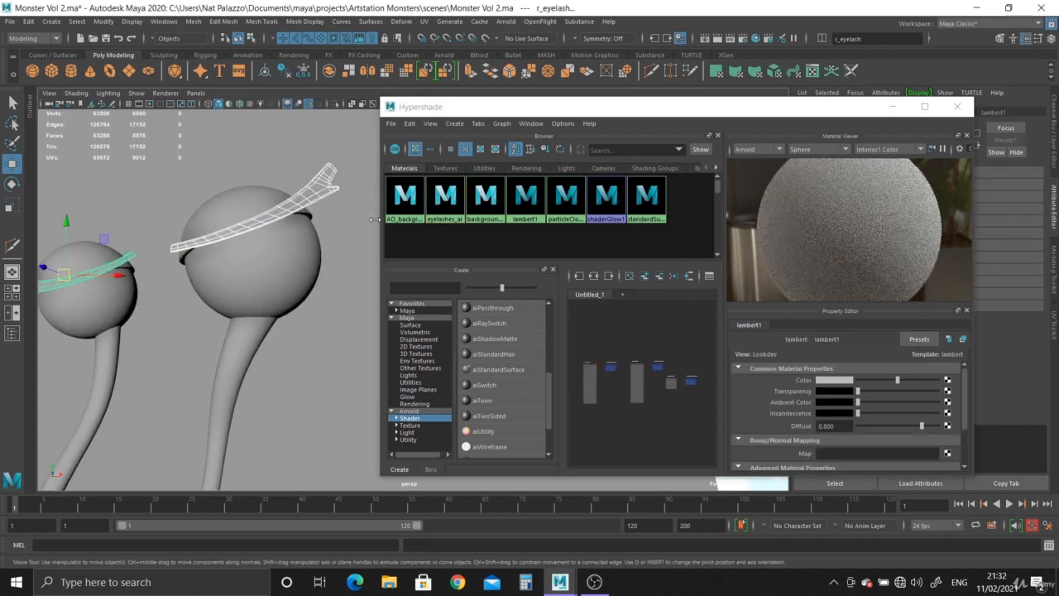
{"action": "right_click", "coordinate": [446, 203]}
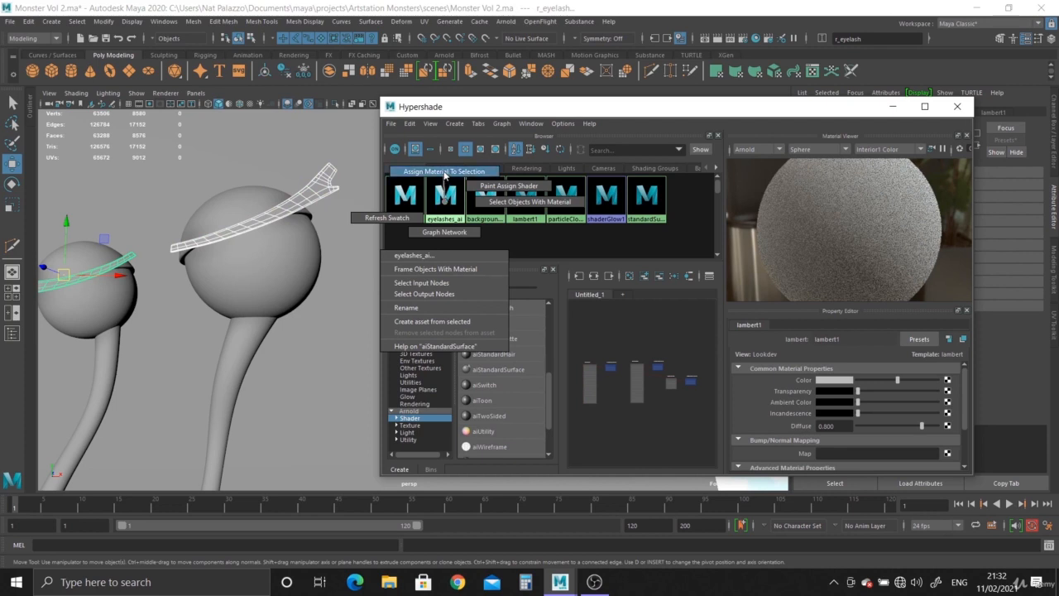
{"action": "left_click", "coordinate": [445, 172]}
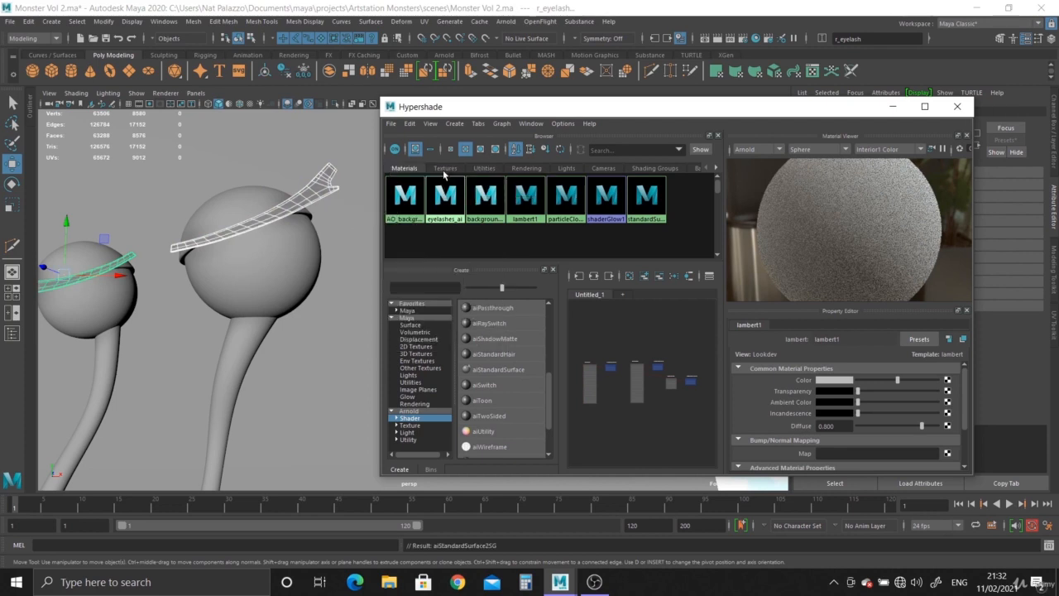
Step: Create an aiAmbientOcclusion shader and name it AO_eyelashes
{"action": "left_click_drag", "start_coordinate": [775, 106], "coordinate": [710, 87]}
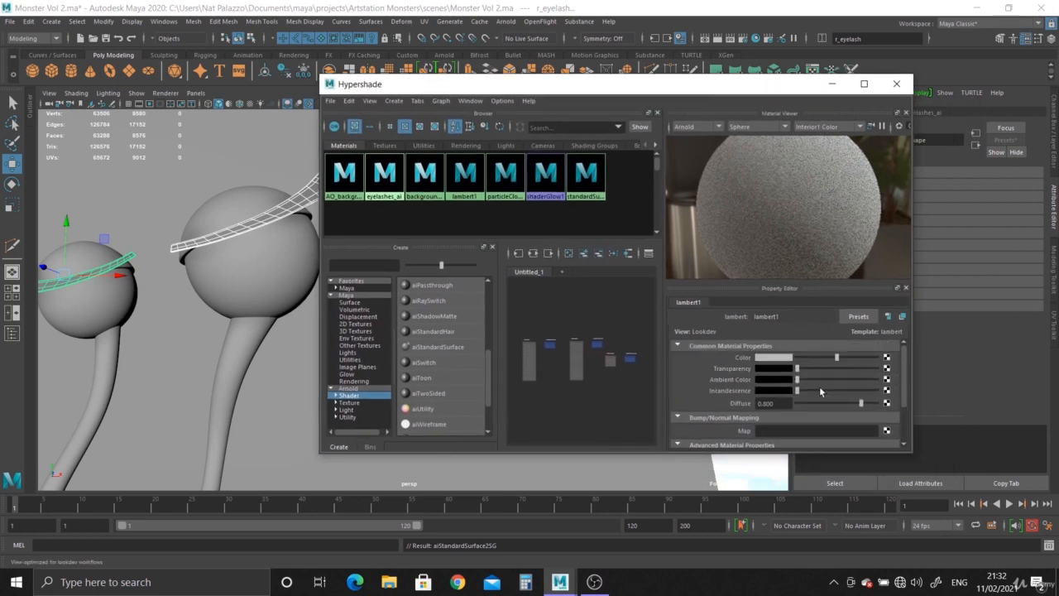
{"action": "scroll", "coordinate": [441, 339], "scroll_direction": "up", "scroll_amount": 3}
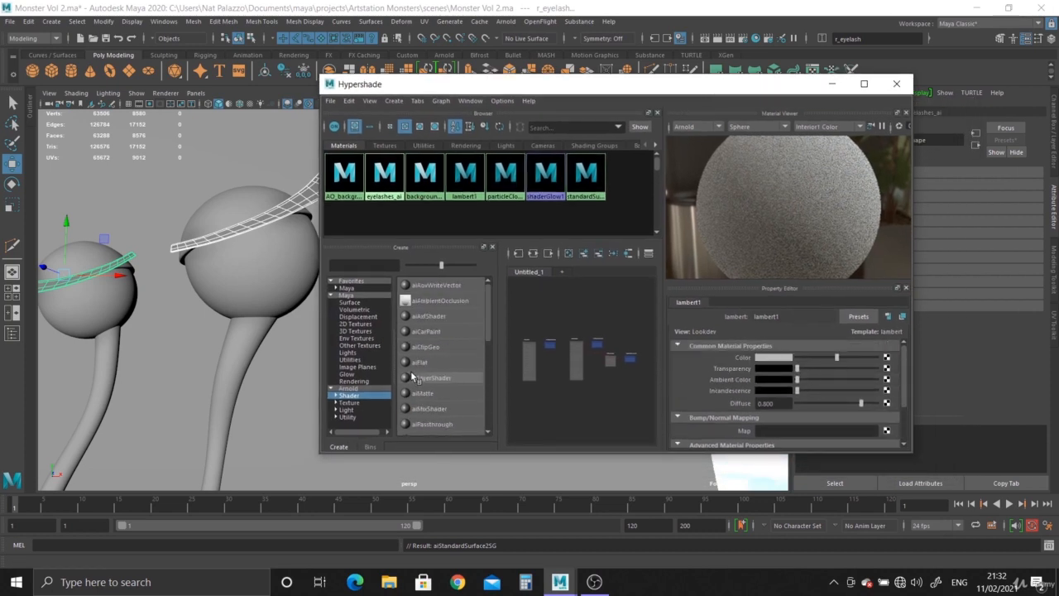
{"action": "left_click", "coordinate": [444, 302]}
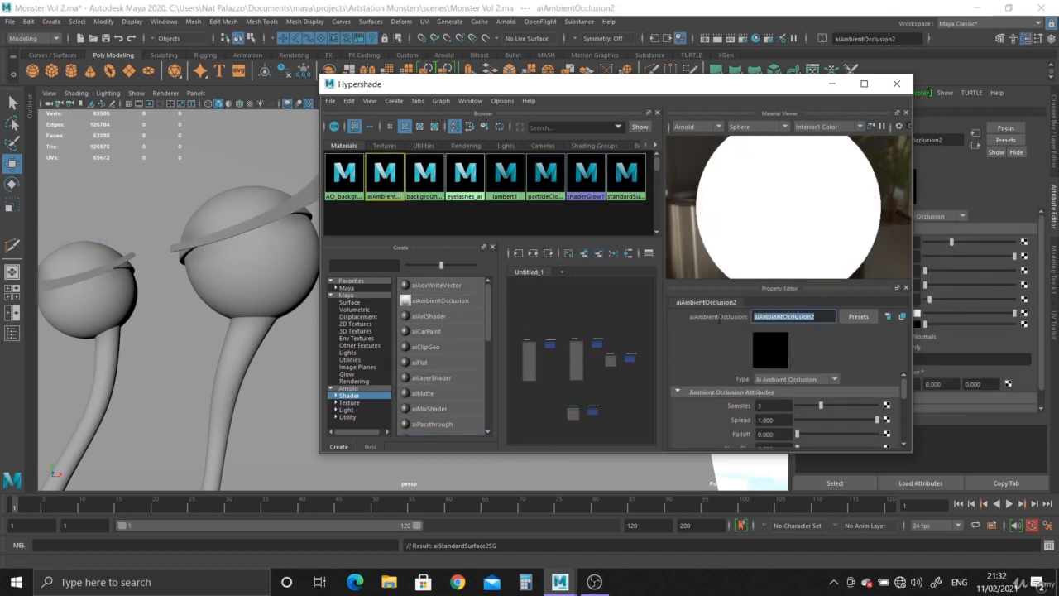
{"action": "type", "text": "AO eyelashes"}
{"action": "key", "text": "Return"}
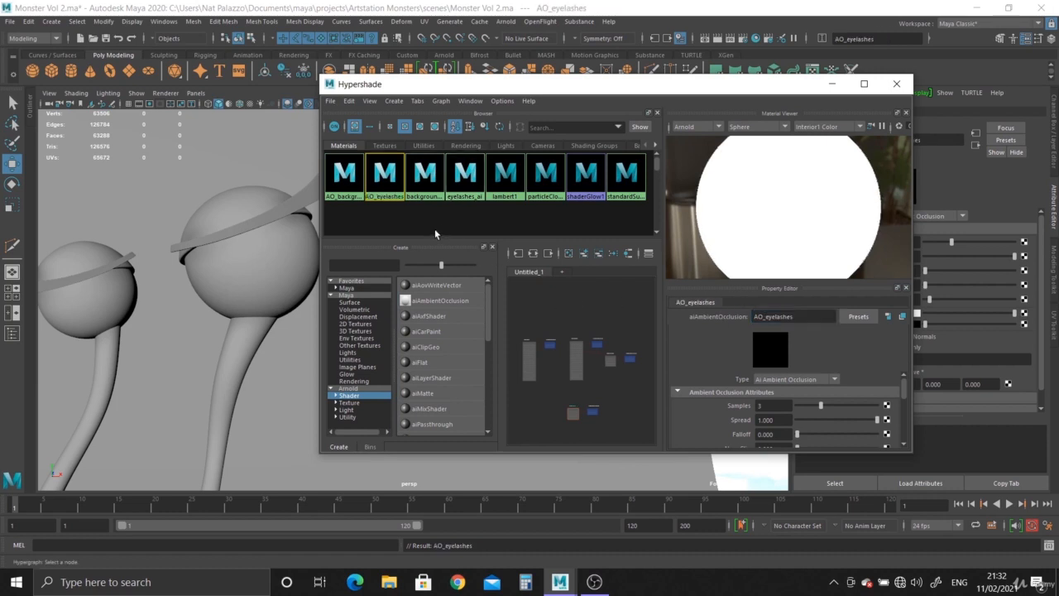
Step: Connect AO_eyelashes to the base color of eyelashes_ai and close the Hypershade
{"action": "left_click", "coordinate": [465, 176]}
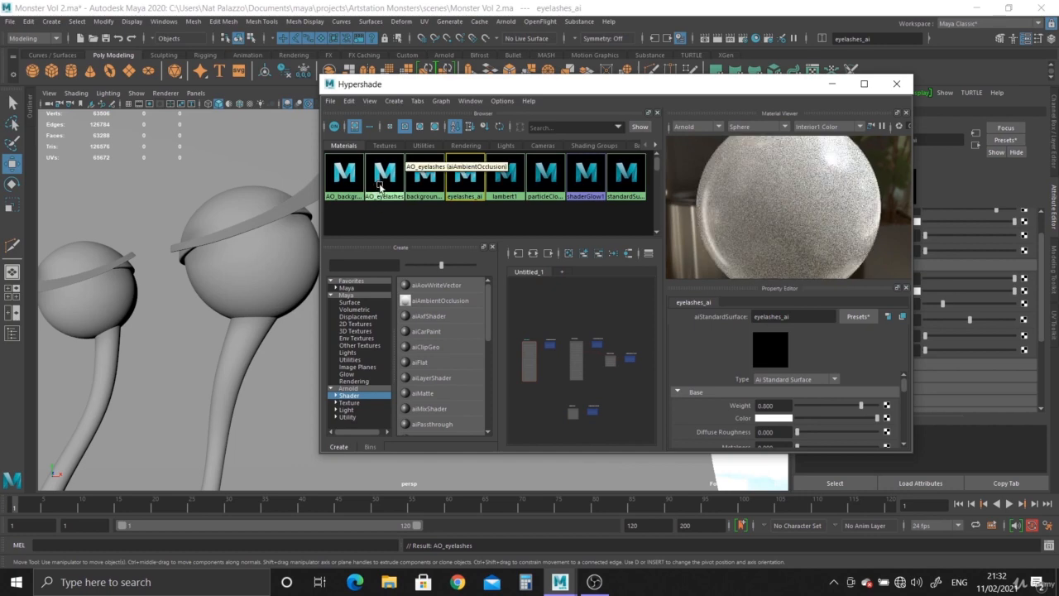
{"action": "middle_click_drag", "start_coordinate": [382, 188], "coordinate": [720, 419]}
{"action": "left_click", "coordinate": [906, 93]}
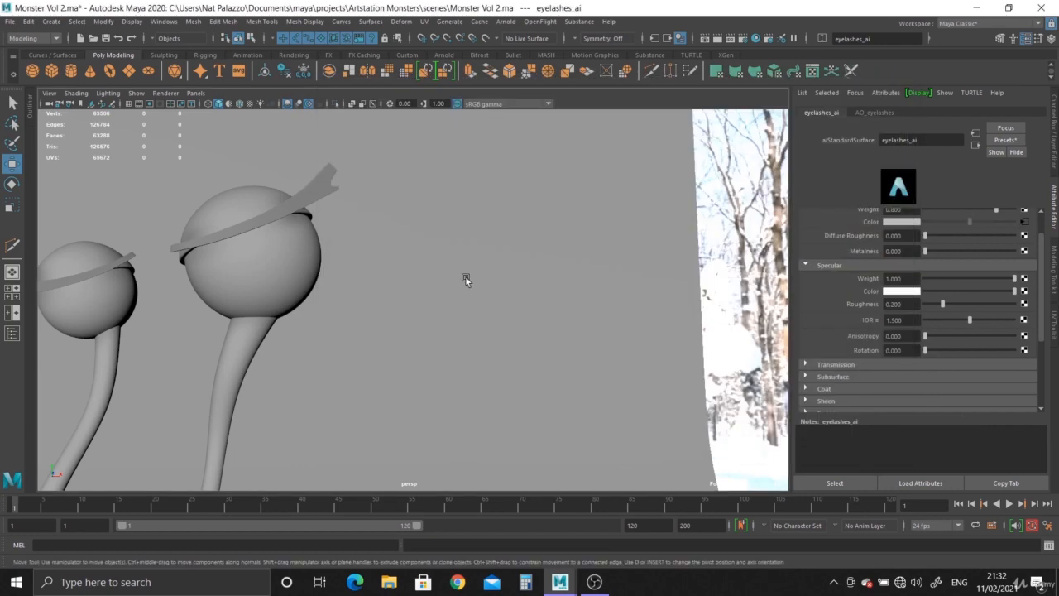
Step: Open the Arnold RenderView from the four-view layout and render only a crop region around the monster's two eyes
{"action": "right_click_drag", "start_coordinate": [435, 282], "coordinate": [474, 285], "text": "alt"}
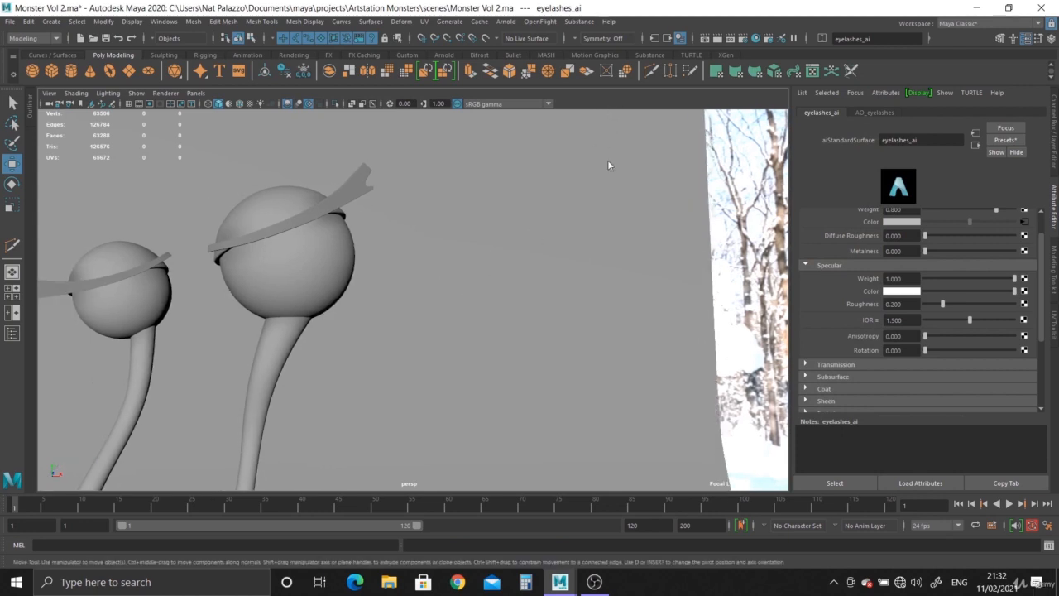
{"action": "key", "text": "space"}
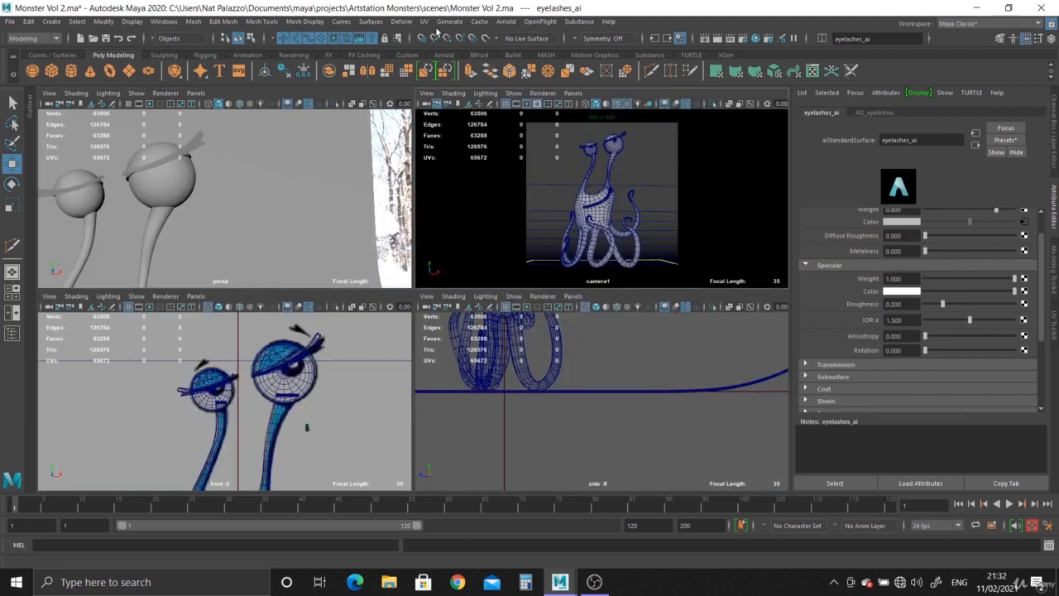
{"action": "left_click", "coordinate": [506, 21]}
{"action": "left_click", "coordinate": [530, 52]}
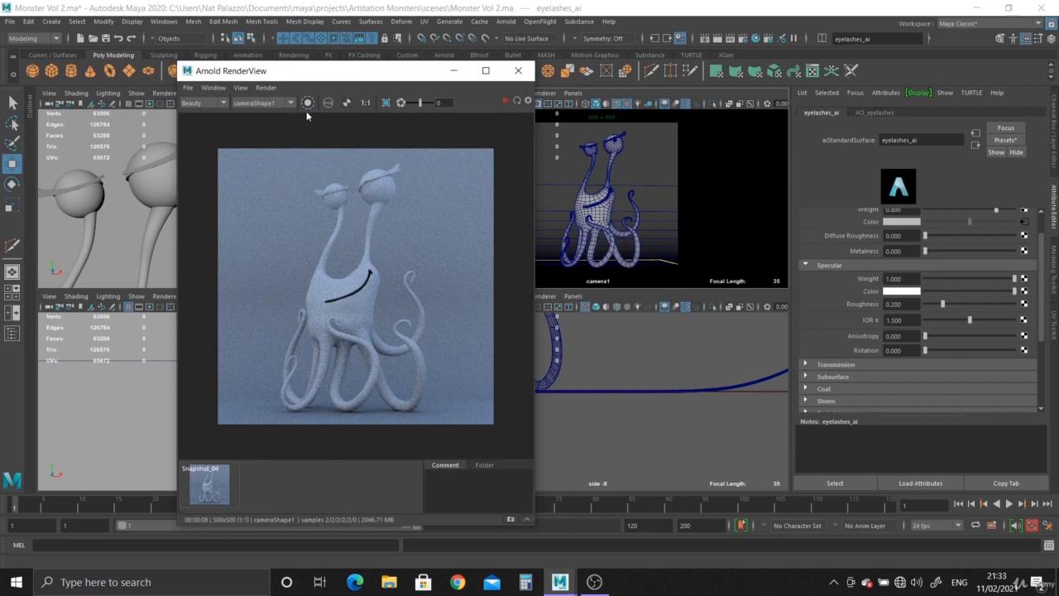
{"action": "left_click", "coordinate": [386, 103]}
{"action": "left_click_drag", "start_coordinate": [292, 154], "coordinate": [424, 221]}
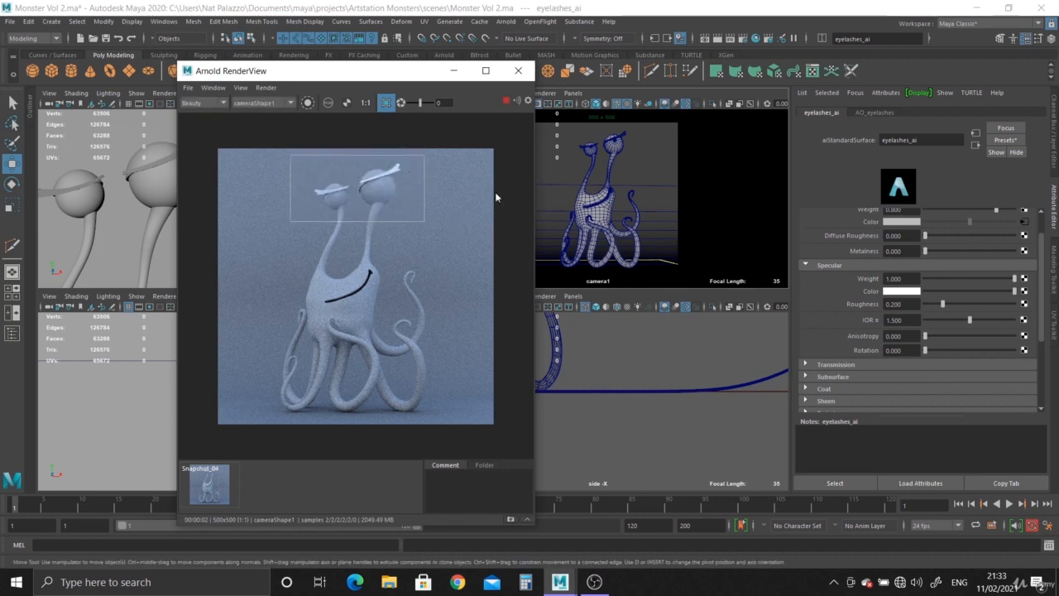
Step: Set the specular roughness and the base weight of the eyelashes_ai material to 1
{"action": "left_click", "coordinate": [625, 131]}
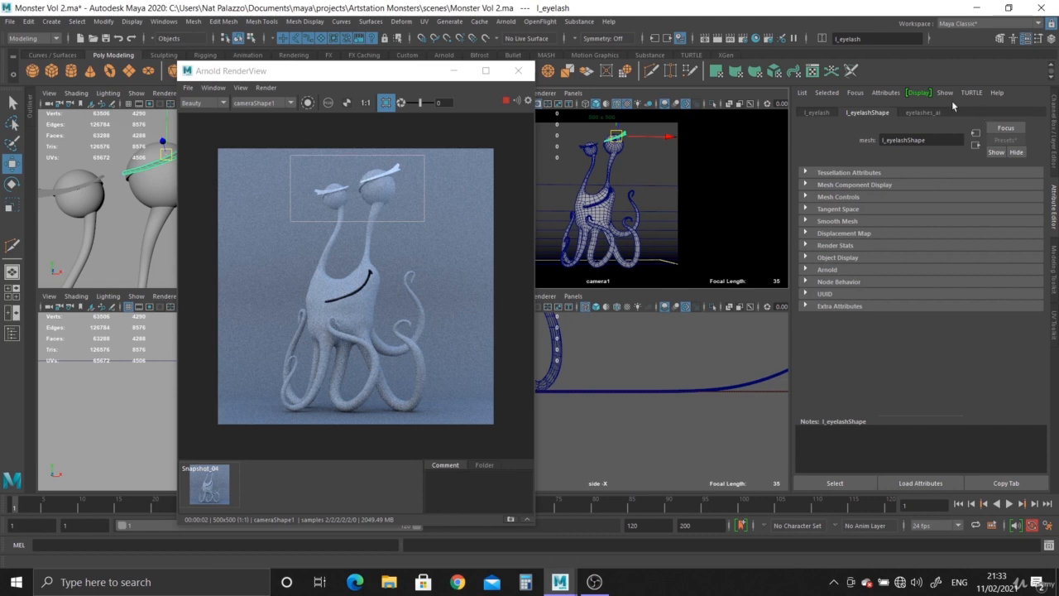
{"action": "left_click", "coordinate": [924, 112]}
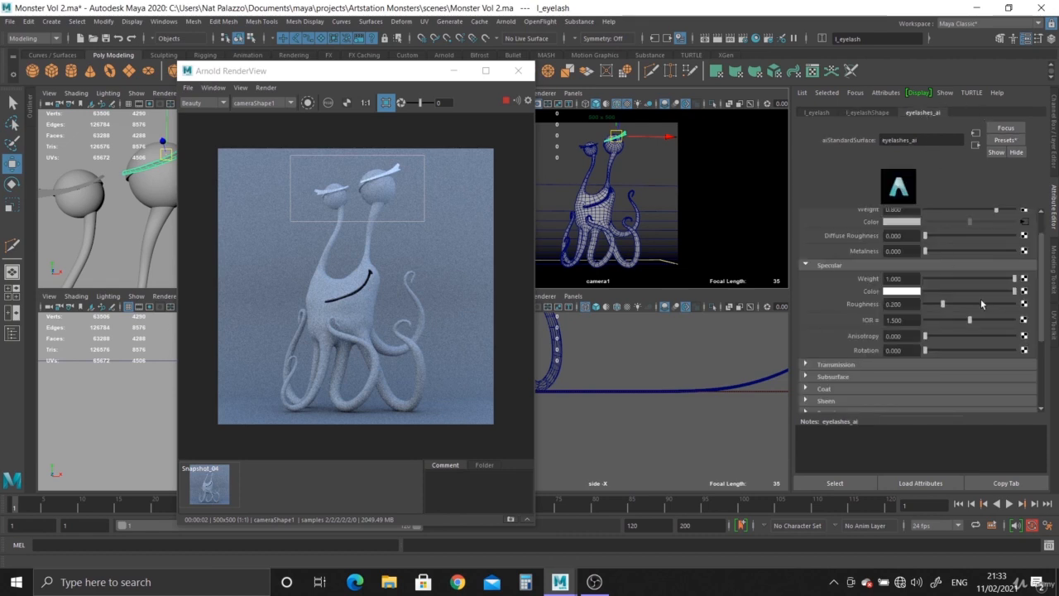
{"action": "scroll", "coordinate": [981, 298], "scroll_direction": "up", "scroll_amount": 2}
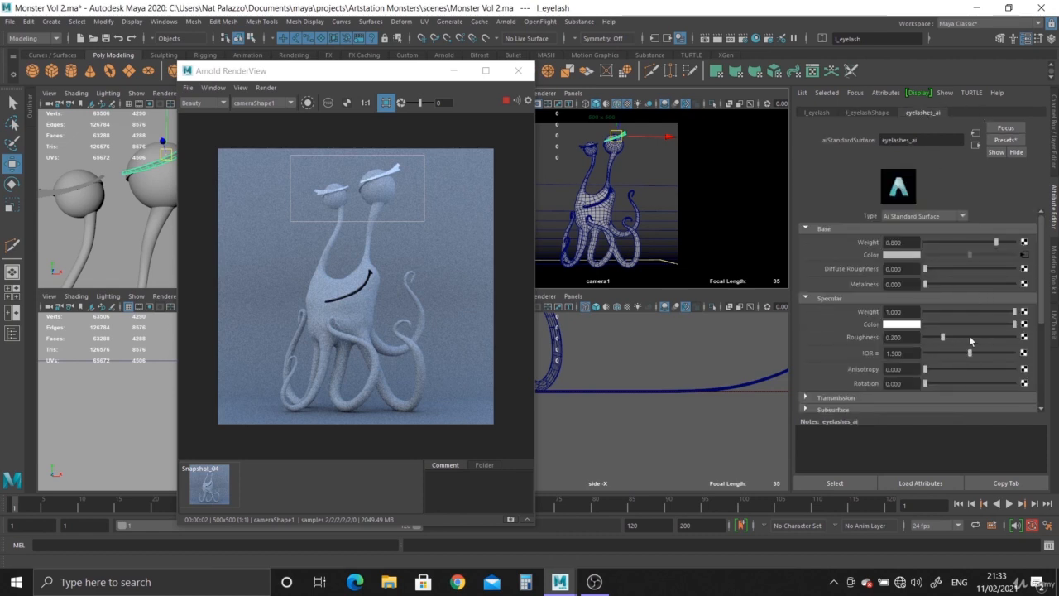
{"action": "left_click_drag", "start_coordinate": [955, 336], "coordinate": [1057, 355]}
{"action": "left_click_drag", "start_coordinate": [997, 241], "coordinate": [1020, 244]}
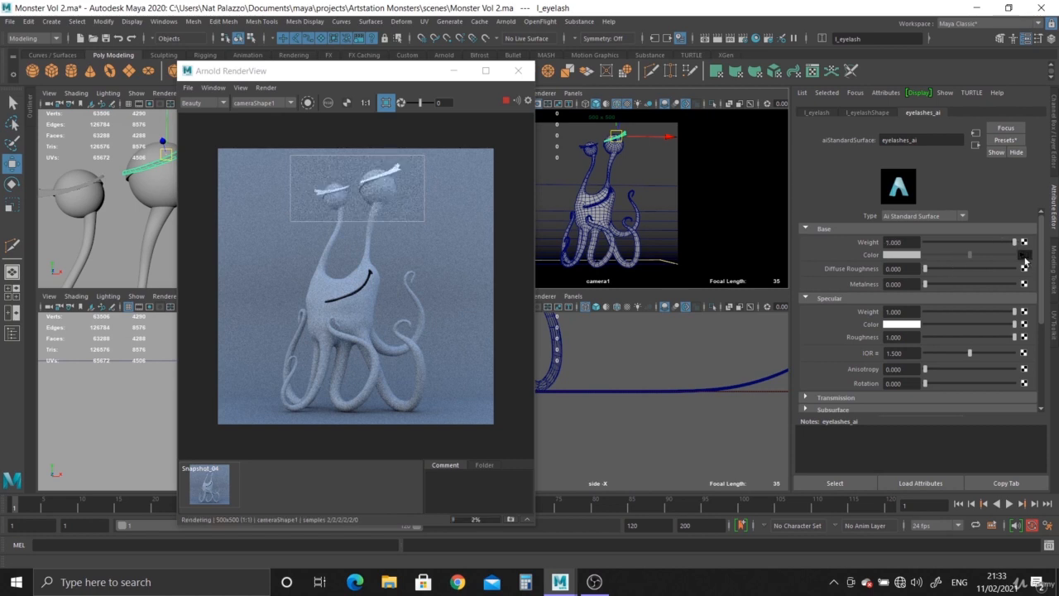
Step: Darken the White color of AO_eyelashes to a very dark grey, checking the live render, and close the render window
{"action": "left_click", "coordinate": [1024, 255]}
{"action": "left_click_drag", "start_coordinate": [952, 315], "coordinate": [931, 316]}
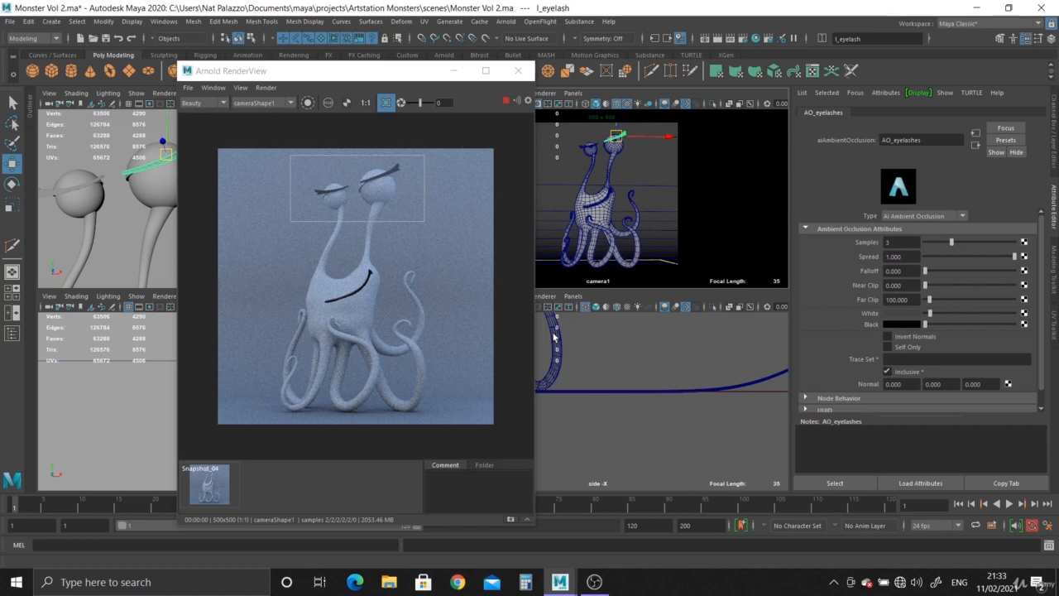
{"action": "left_click", "coordinate": [203, 495]}
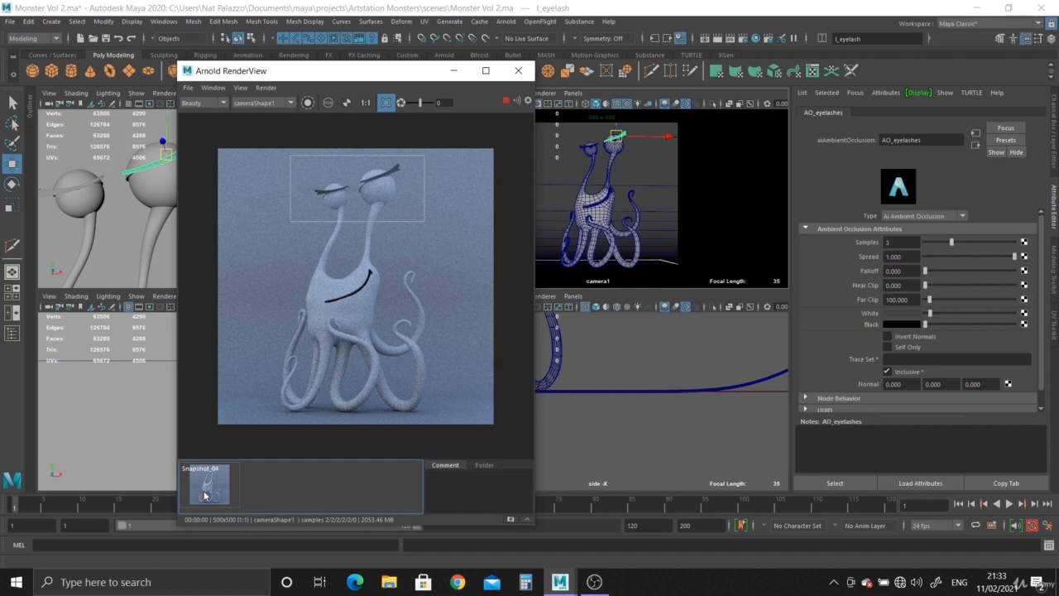
{"action": "left_click", "coordinate": [931, 314]}
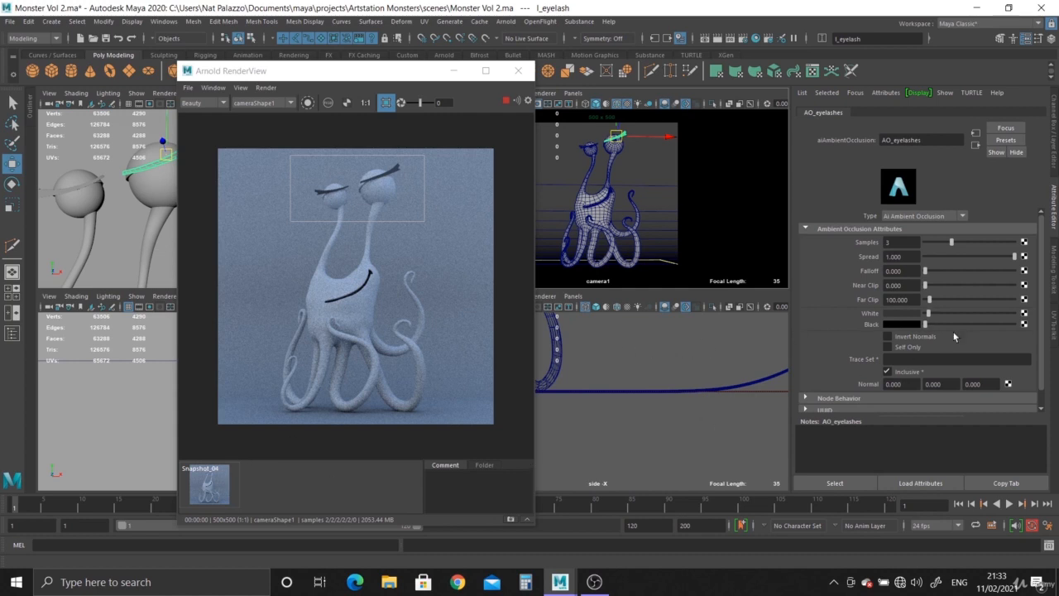
{"action": "left_click", "coordinate": [227, 497]}
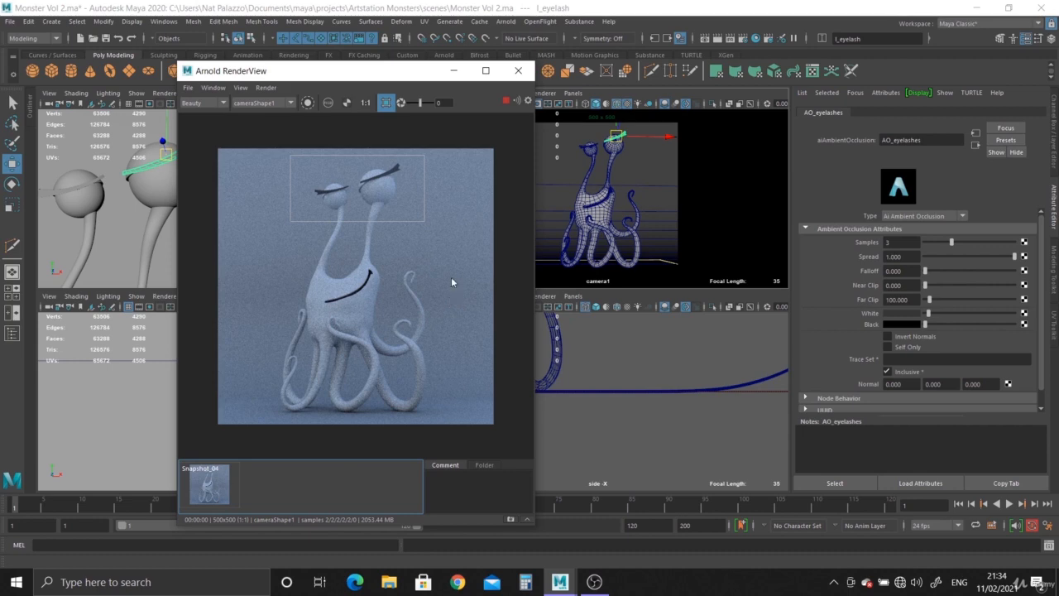
{"action": "left_click", "coordinate": [517, 72]}
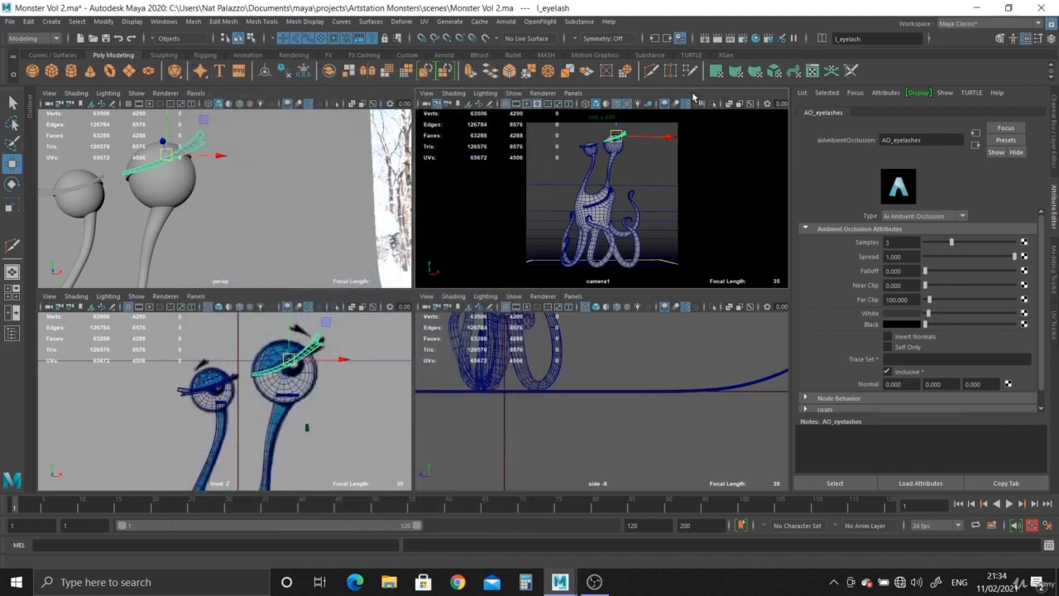